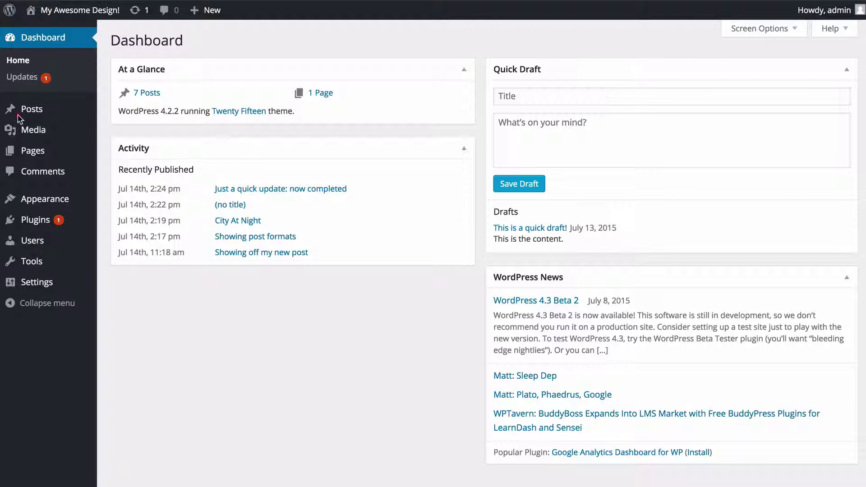
# Open 'Showing post formats' from the Posts list and place the caret after its first paragraph
pyautogui.click(35, 110)
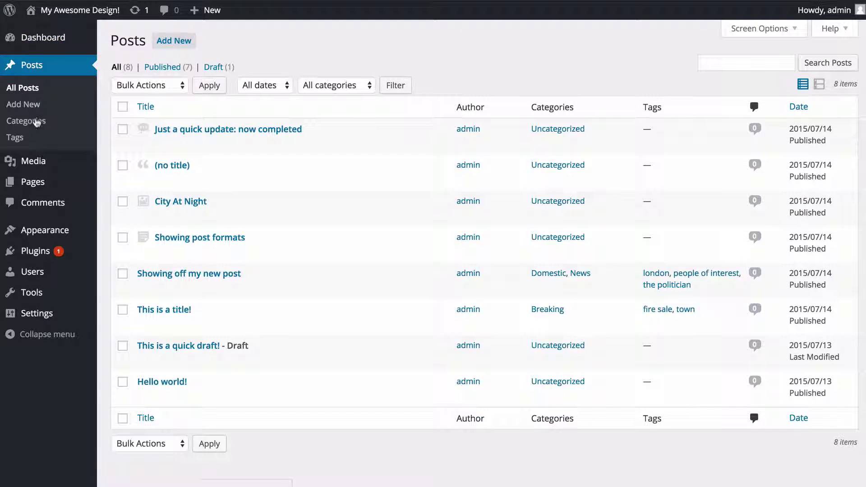
pyautogui.click(186, 239)
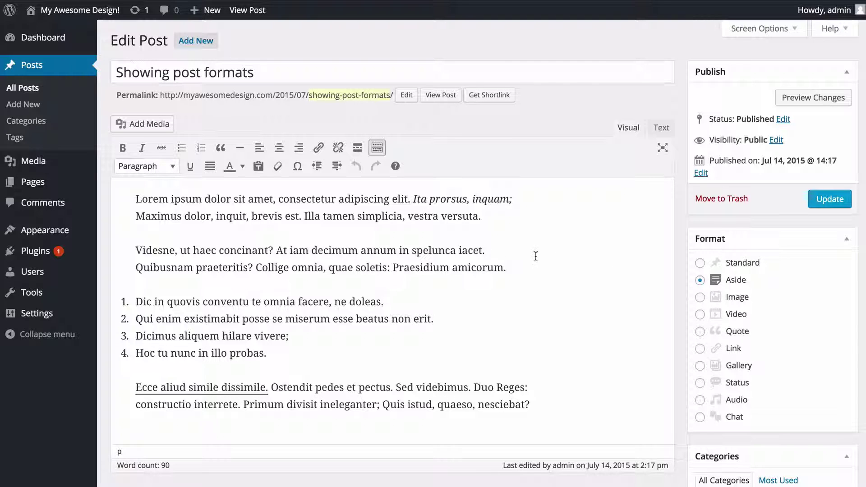
pyautogui.click(517, 215)
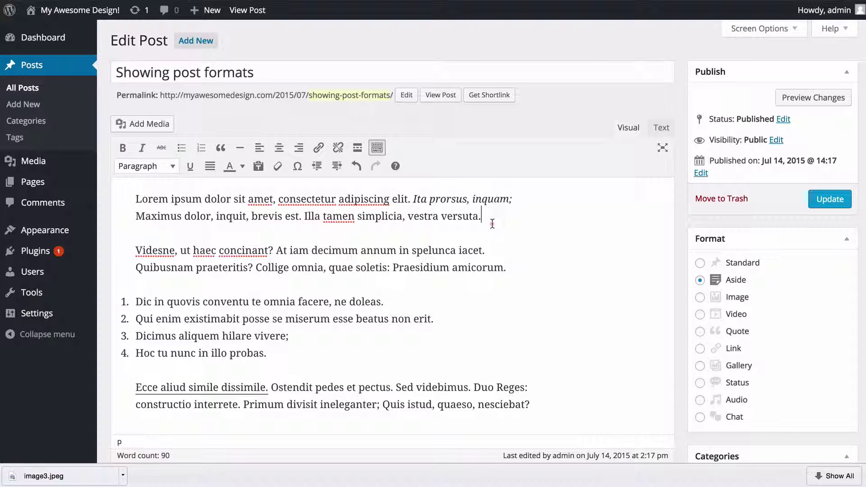
# Add an empty paragraph after the first one and drop image3.jpeg into the post to upload it
pyautogui.press('Return')
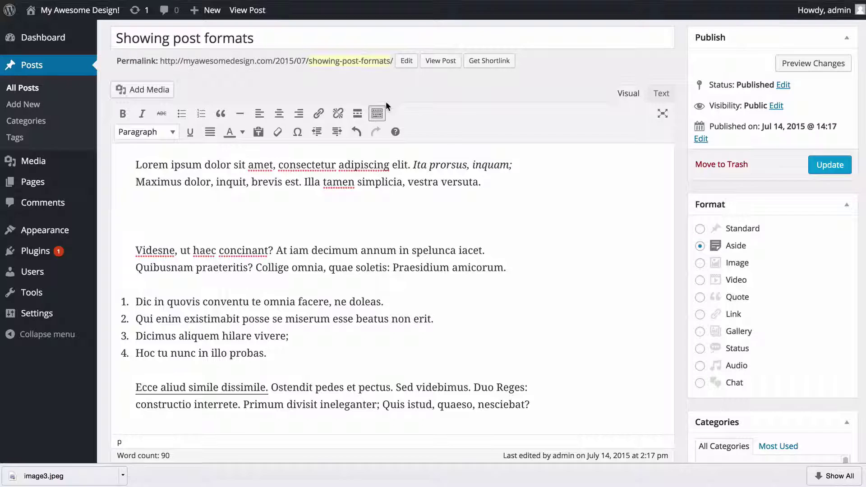
pyautogui.press('super+Tab')
pyautogui.moveTo(389, 101); pyautogui.dragTo(163, 218)
pyautogui.click(182, 261)
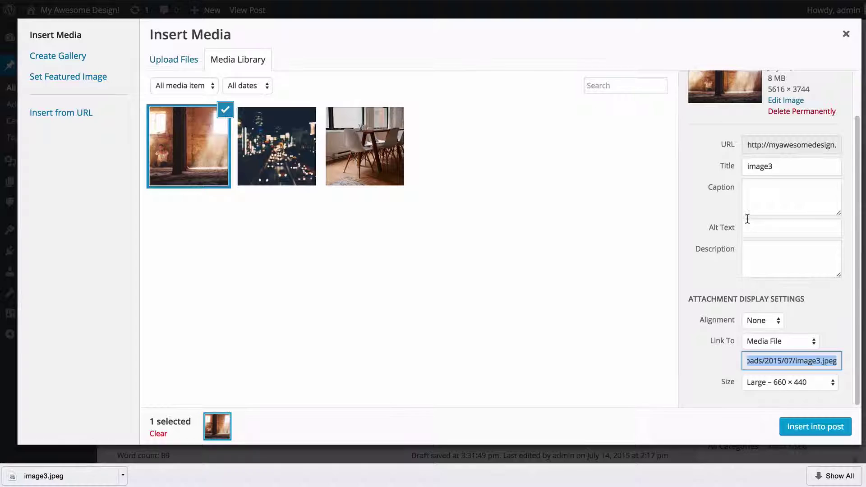
# Set the photo's title to 'Thinking aloud' and its caption to 'Picture was taken on holiday 2014.'
pyautogui.click(791, 164)
pyautogui.doubleClick(791, 164)
pyautogui.scroll(1, 790, 172)
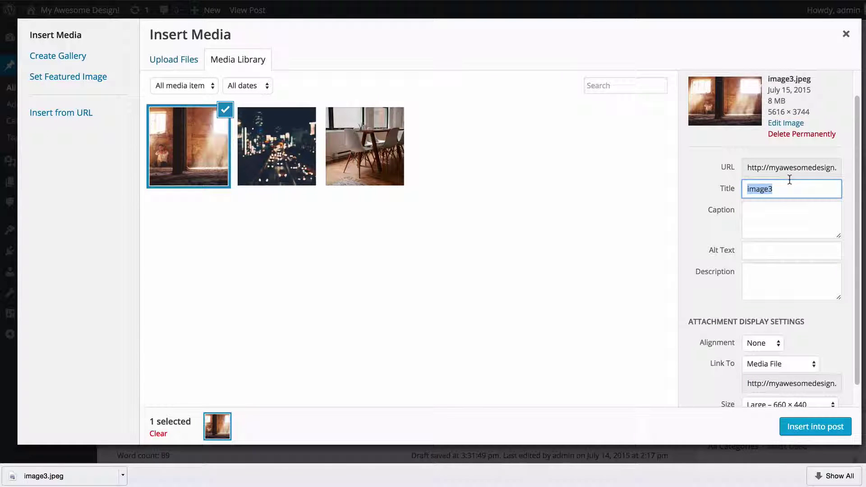
pyautogui.click(791, 213)
pyautogui.click(778, 253)
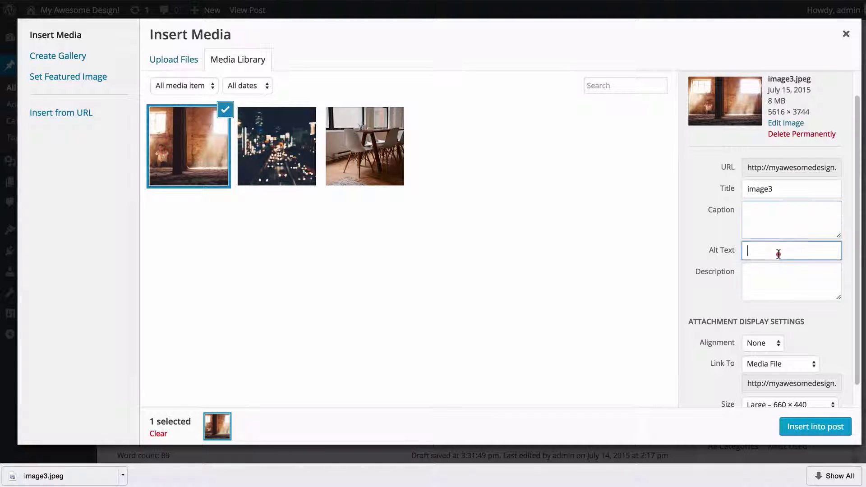
pyautogui.click(778, 277)
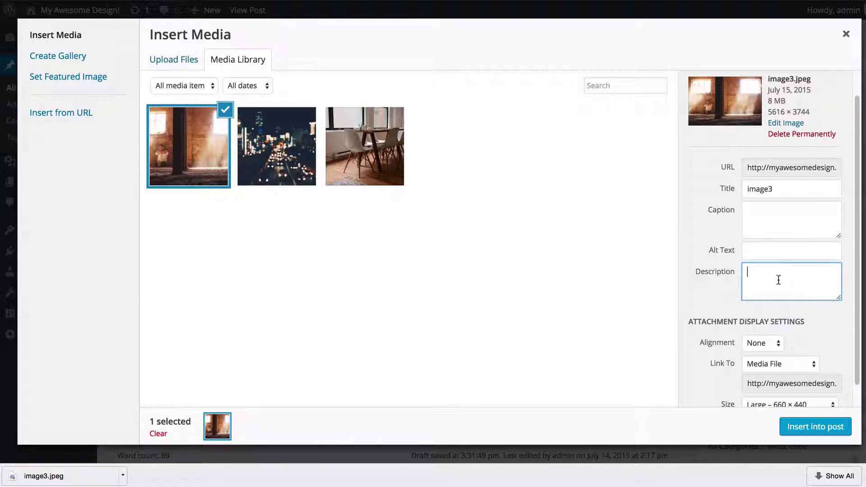
pyautogui.doubleClick(782, 188)
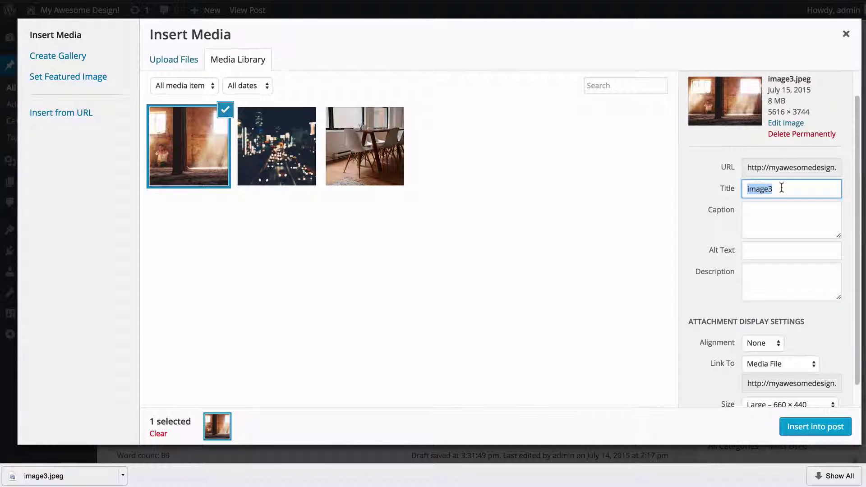
pyautogui.write('Thinking aloud')
pyautogui.click(792, 210)
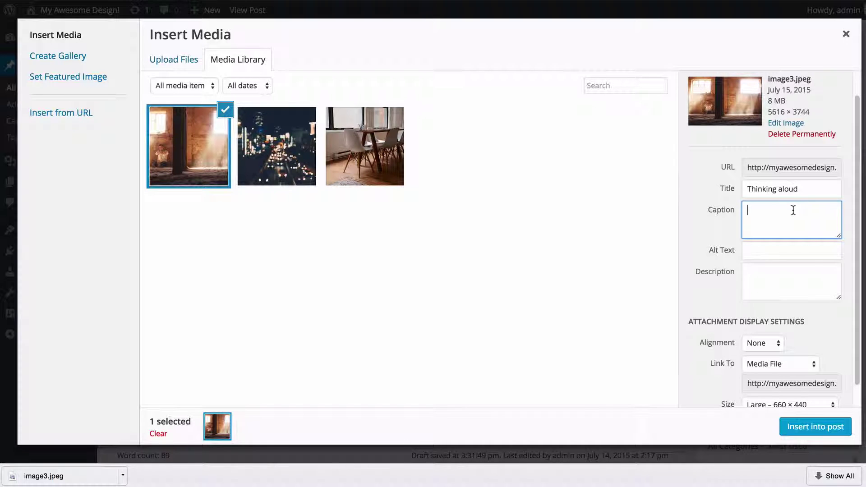
pyautogui.write('Picture was taken on holiday 201')
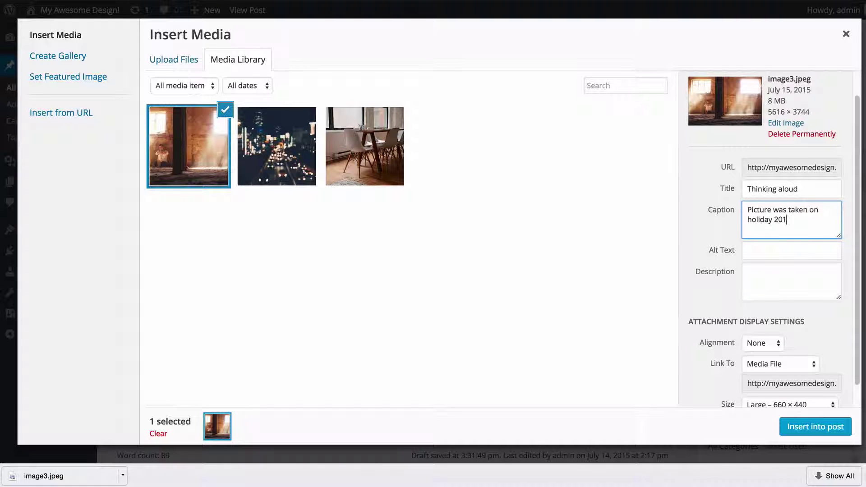
pyautogui.write('4.')
# Copy the title into Alt Text and make the description 'Picture was taken on holiday 2014 with my family'
pyautogui.click(761, 252)
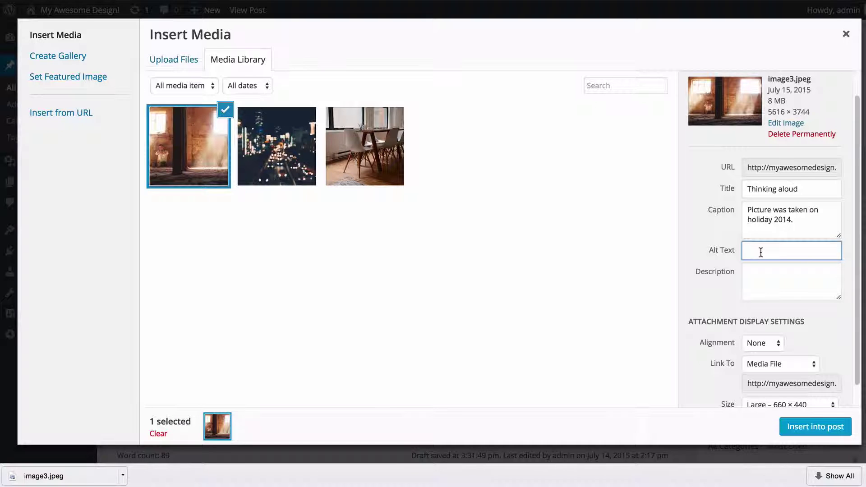
pyautogui.hotkey('shift', 'Tab')
pyautogui.hotkey('shift', 'Tab')
pyautogui.press('super+c')
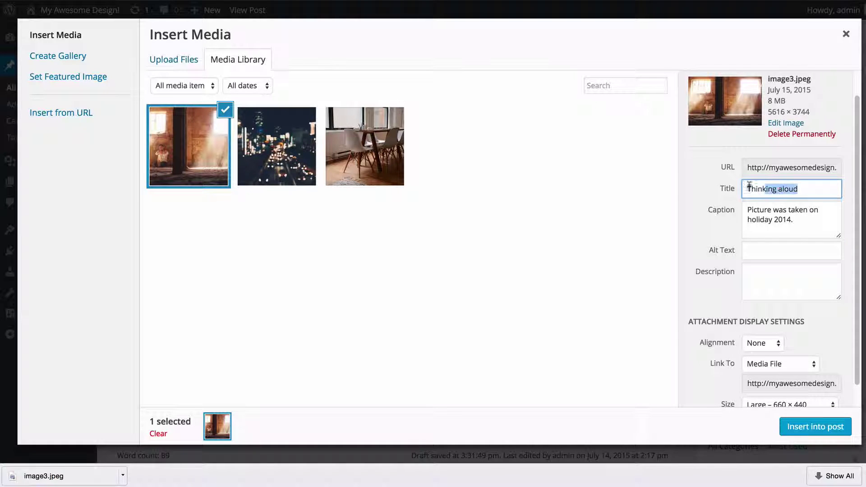
pyautogui.click(764, 251)
pyautogui.press('super+v')
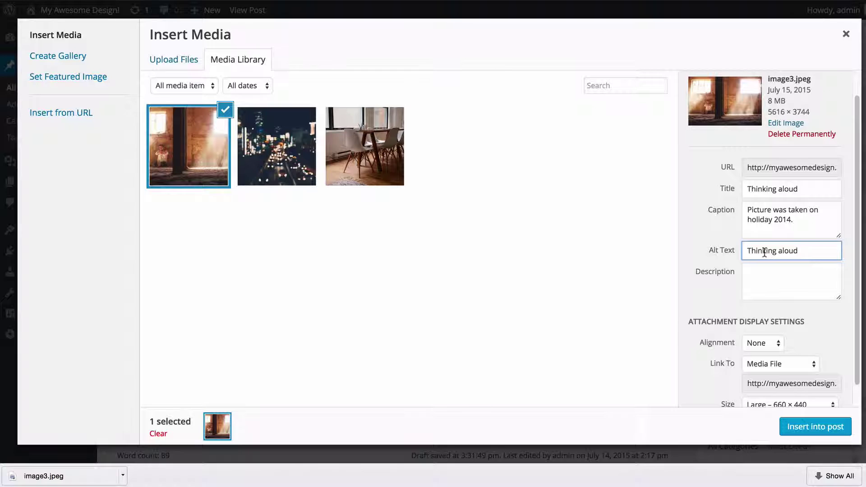
pyautogui.click(768, 276)
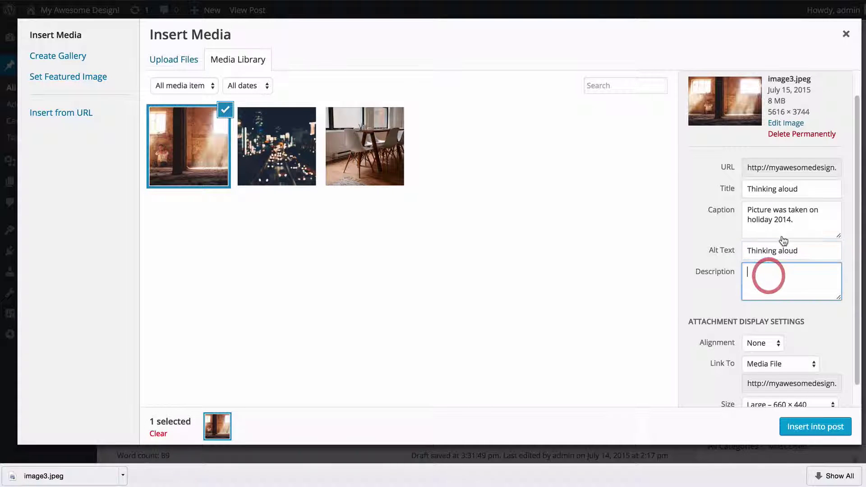
pyautogui.moveTo(799, 223); pyautogui.dragTo(722, 200)
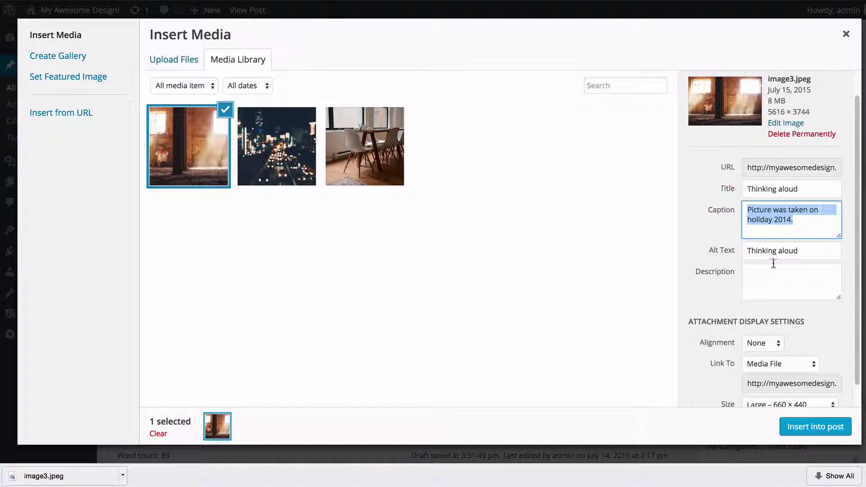
pyautogui.press('super+c')
pyautogui.click(773, 276)
pyautogui.press('super+v')
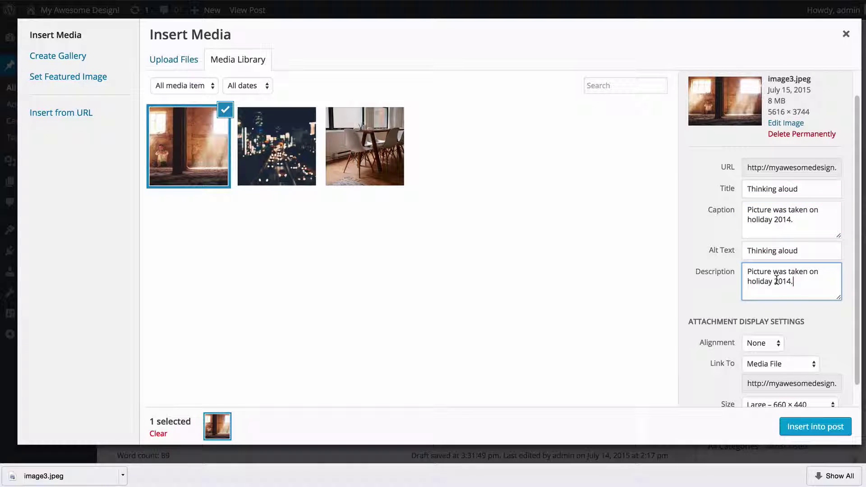
pyautogui.press('BackSpace')
pyautogui.write('with my family')
pyautogui.scroll(-1, 805, 285)
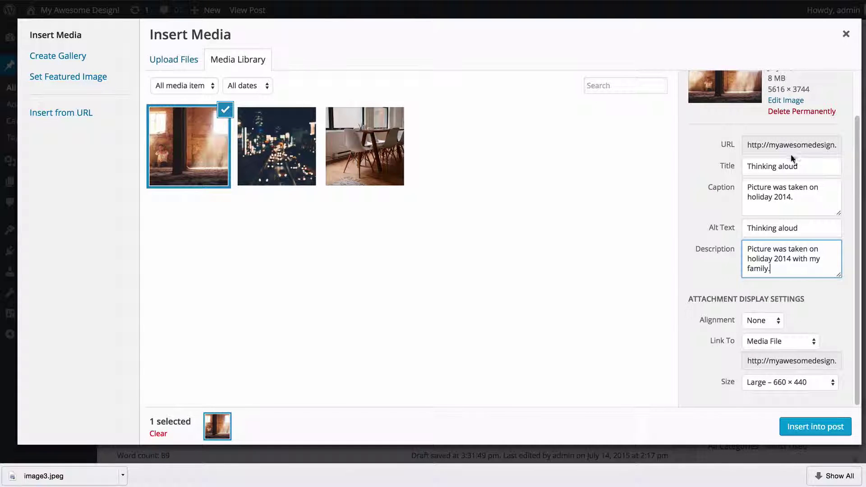
# Keep Alignment None and Size Large – 660 × 440, and set Link To None
pyautogui.click(710, 268)
pyautogui.click(711, 269)
pyautogui.click(757, 320)
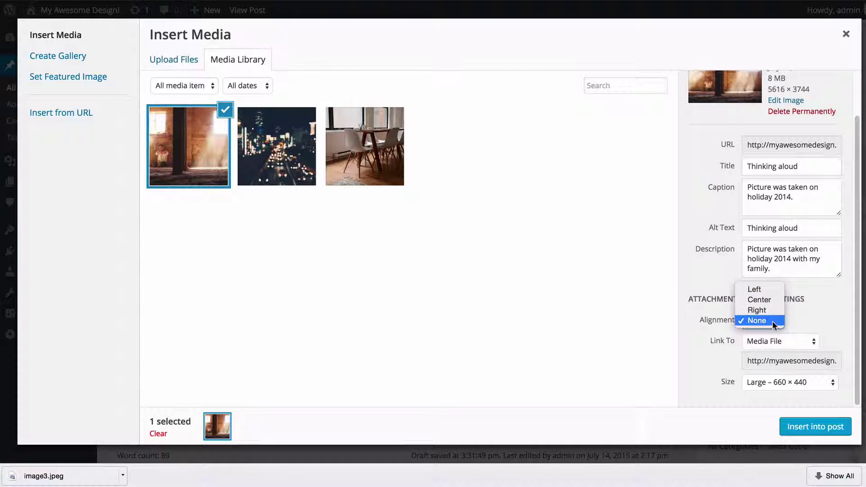
pyautogui.click(772, 321)
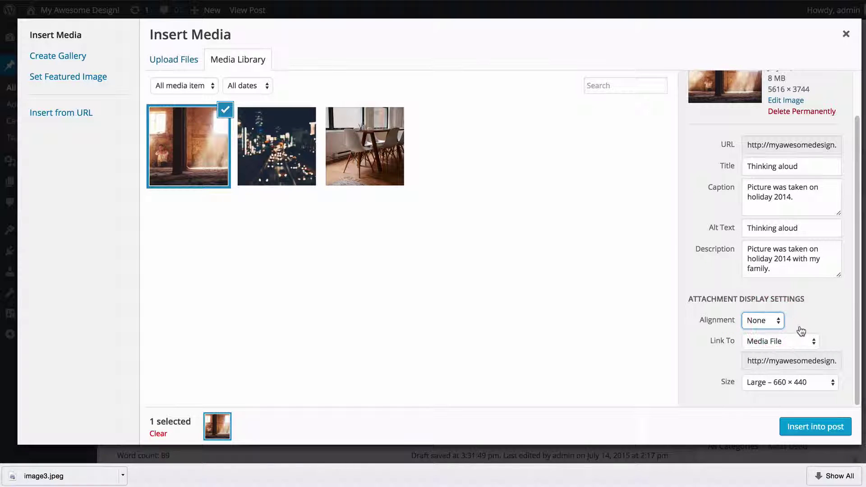
pyautogui.click(792, 341)
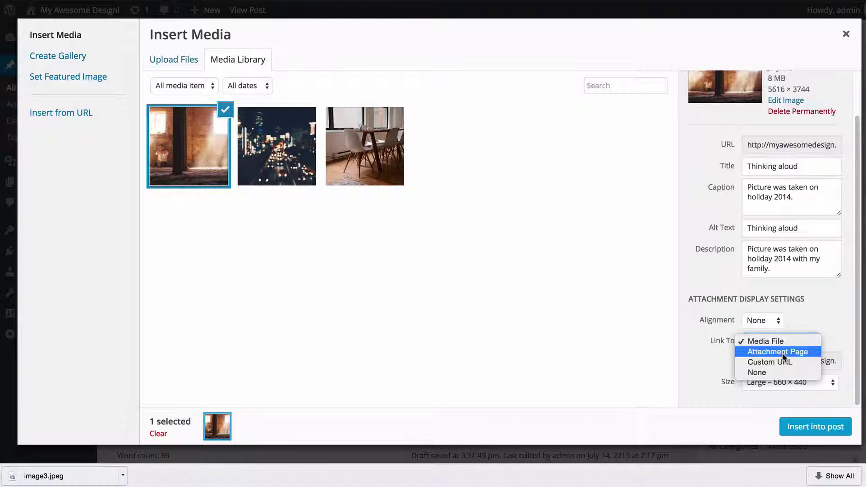
pyautogui.click(782, 351)
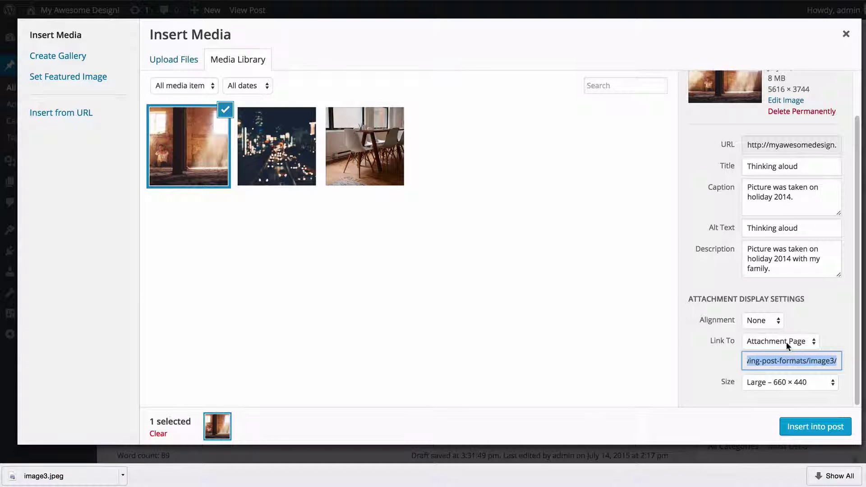
pyautogui.click(785, 341)
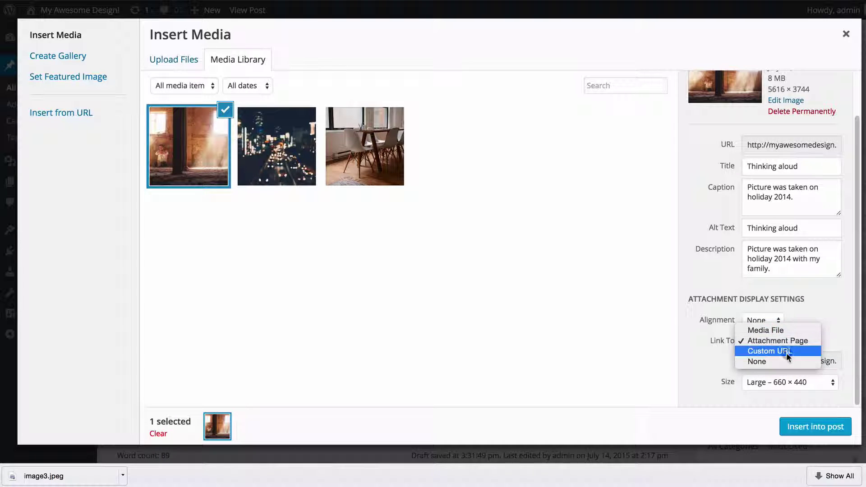
pyautogui.click(787, 356)
pyautogui.click(792, 360)
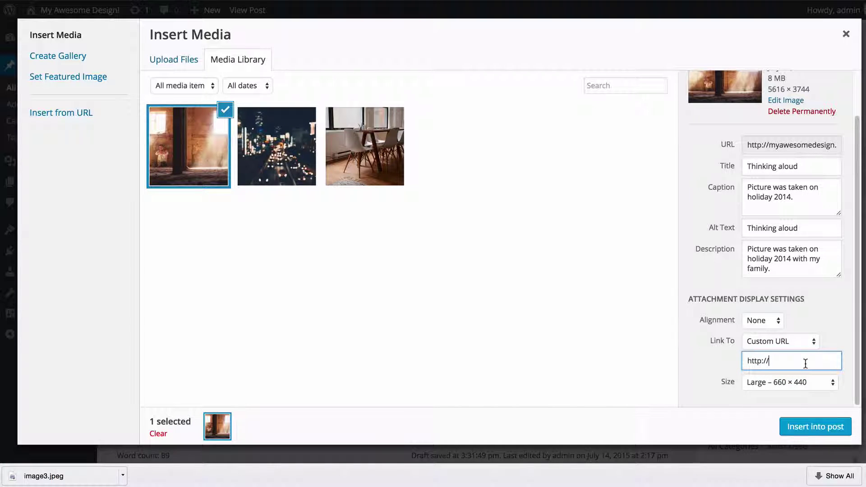
pyautogui.click(812, 342)
pyautogui.click(807, 352)
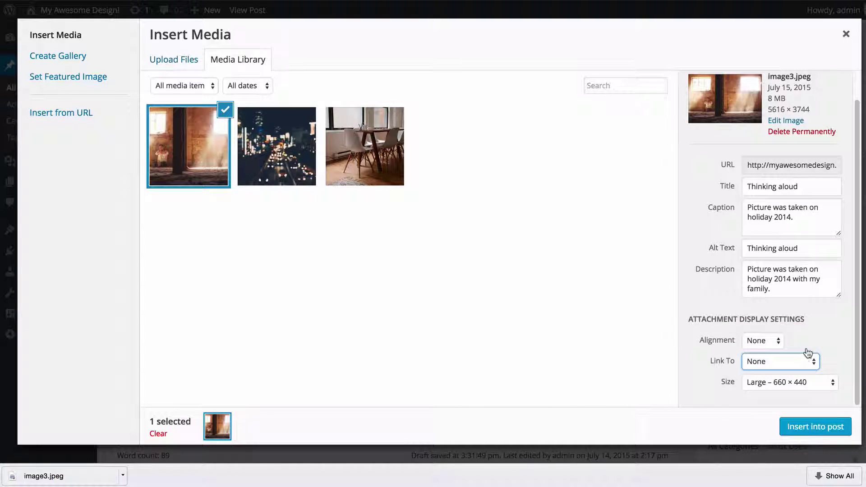
pyautogui.click(802, 385)
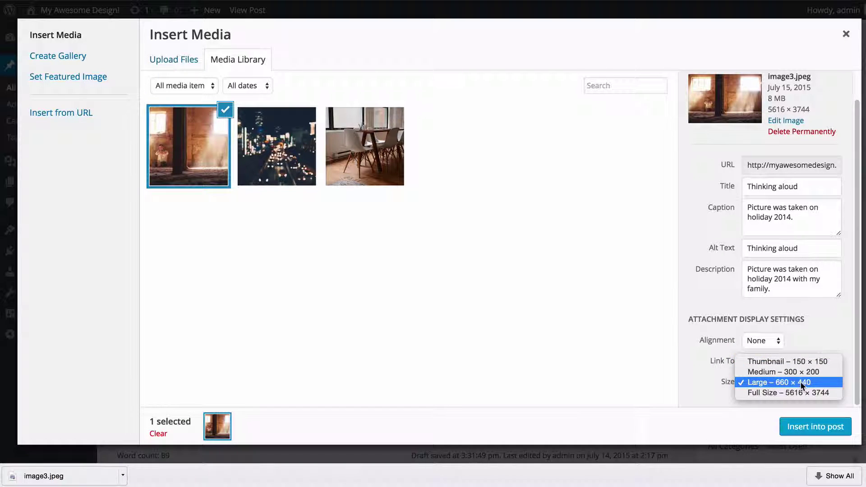
pyautogui.click(800, 380)
pyautogui.click(813, 345)
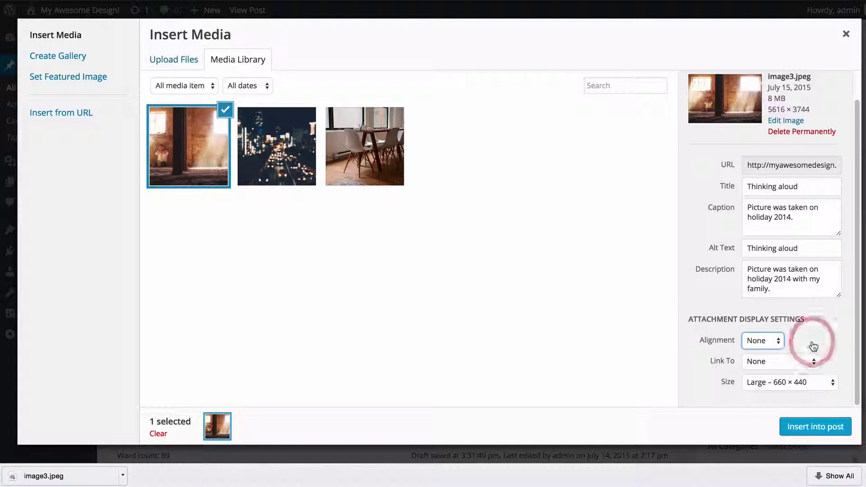
# Insert the holiday photo into the post below the first paragraph
pyautogui.click(806, 427)
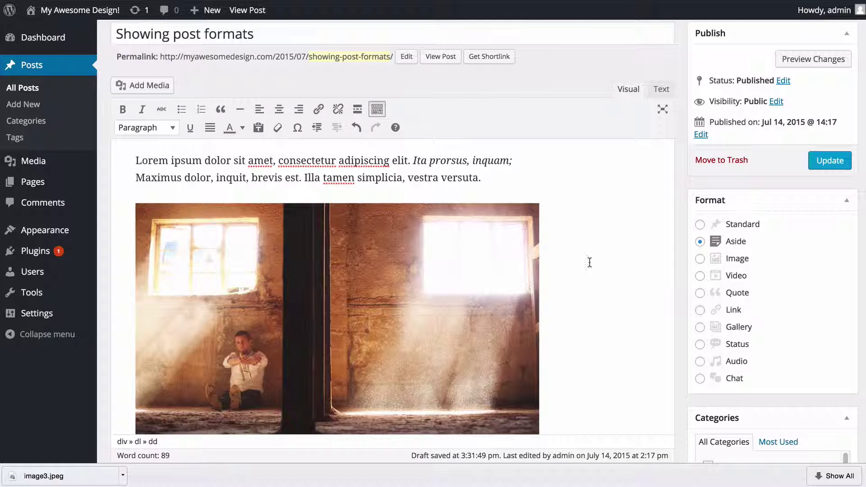
pyautogui.scroll(-5, 589, 262)
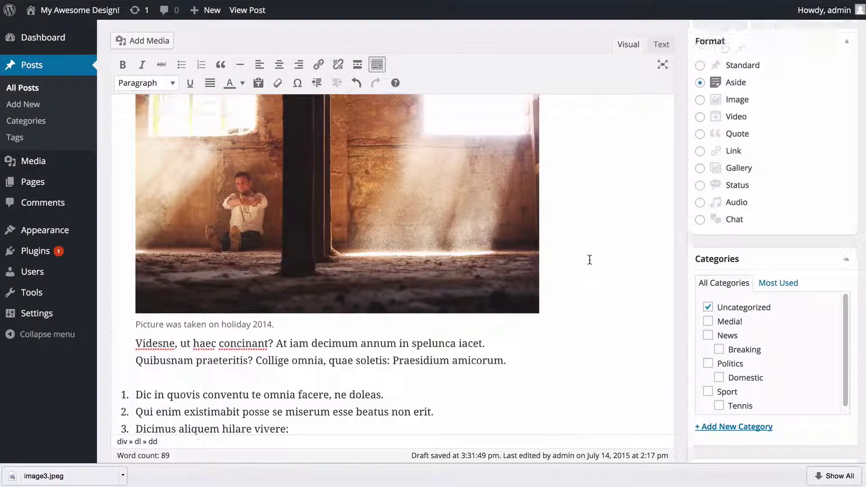
pyautogui.scroll(5, 588, 259)
pyautogui.scroll(-3, 588, 258)
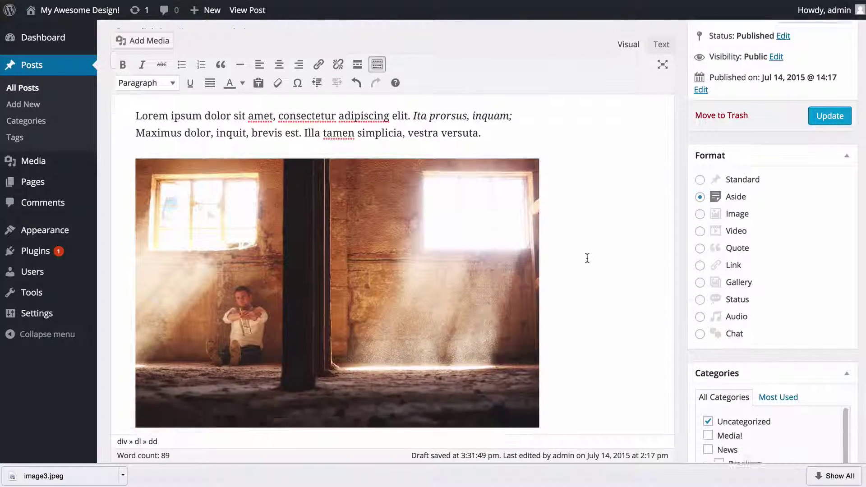
pyautogui.scroll(-1, 587, 258)
# Shrink the photo to about 341 × 227 and leave it with no alignment
pyautogui.click(485, 235)
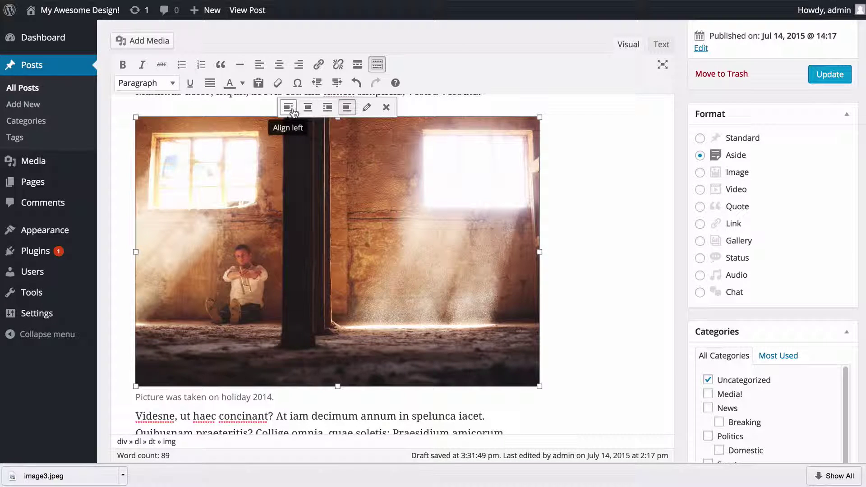
pyautogui.click(292, 111)
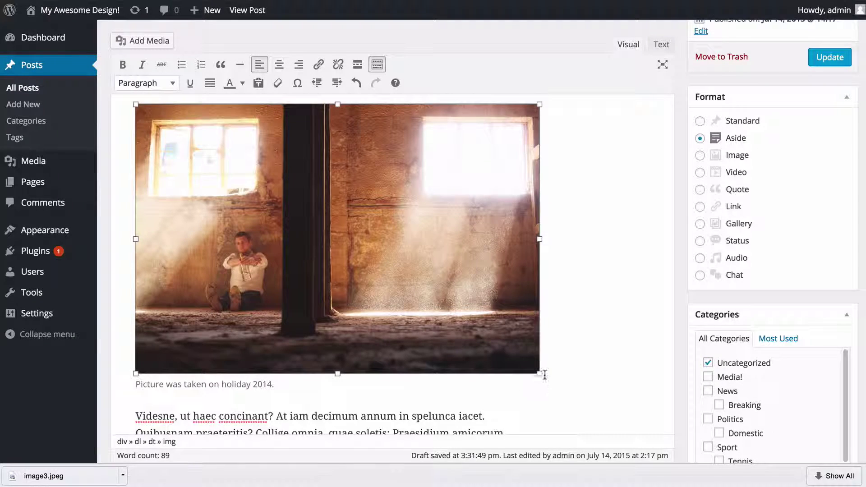
pyautogui.moveTo(540, 374); pyautogui.dragTo(339, 248)
pyautogui.scroll(2, 433, 259)
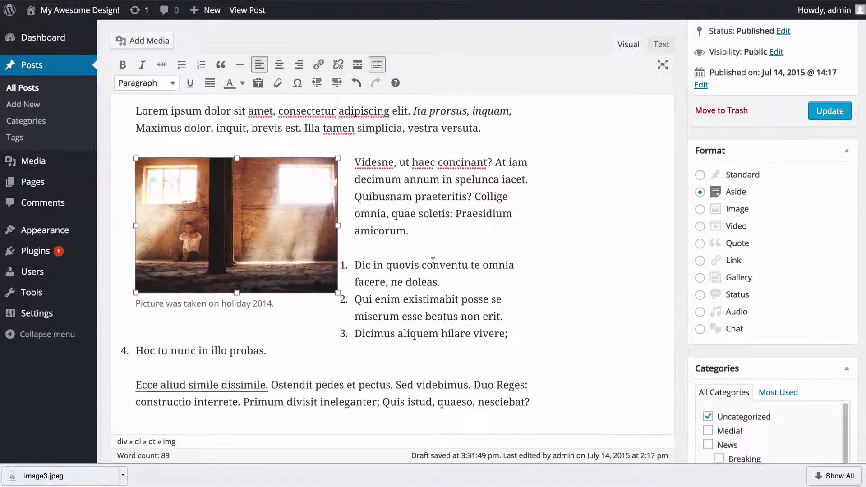
pyautogui.click(270, 224)
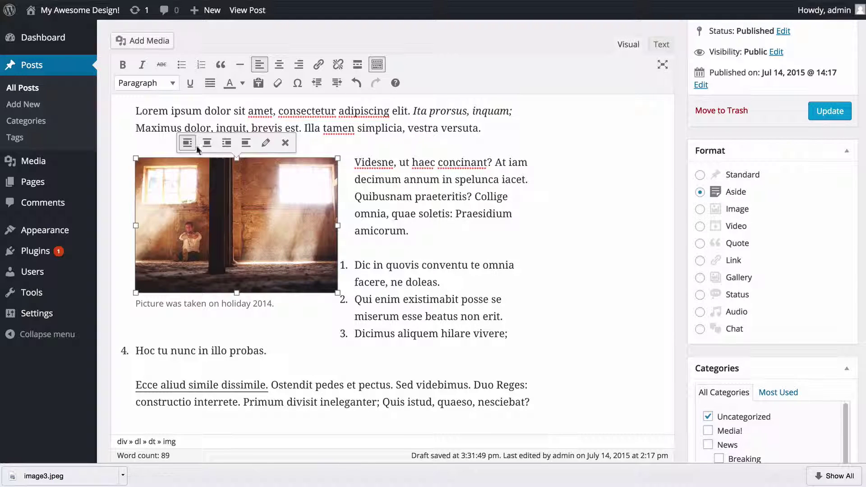
pyautogui.click(203, 143)
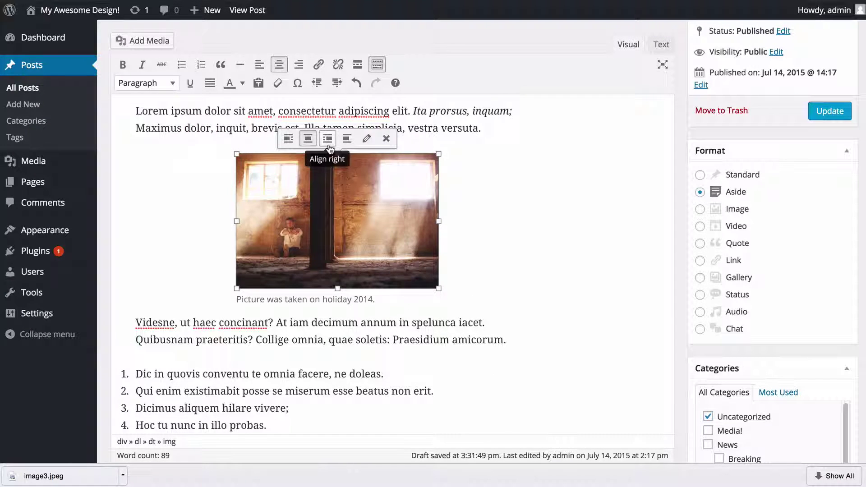
pyautogui.click(329, 140)
pyautogui.click(448, 143)
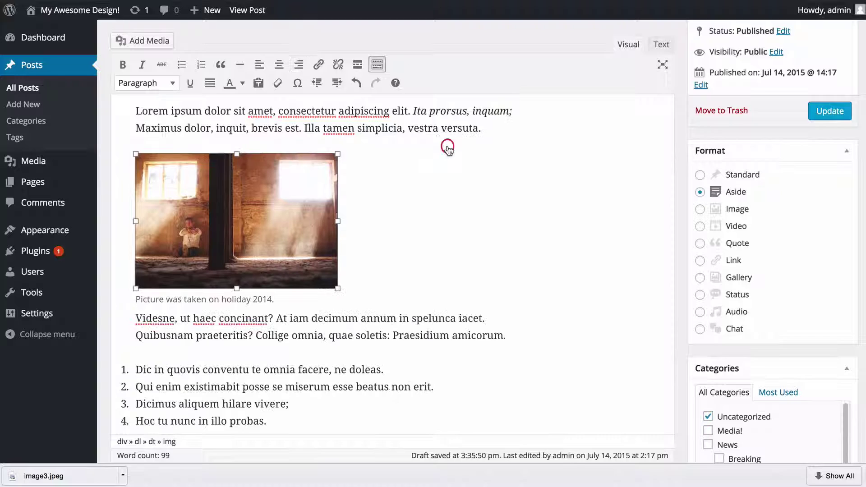
pyautogui.click(268, 210)
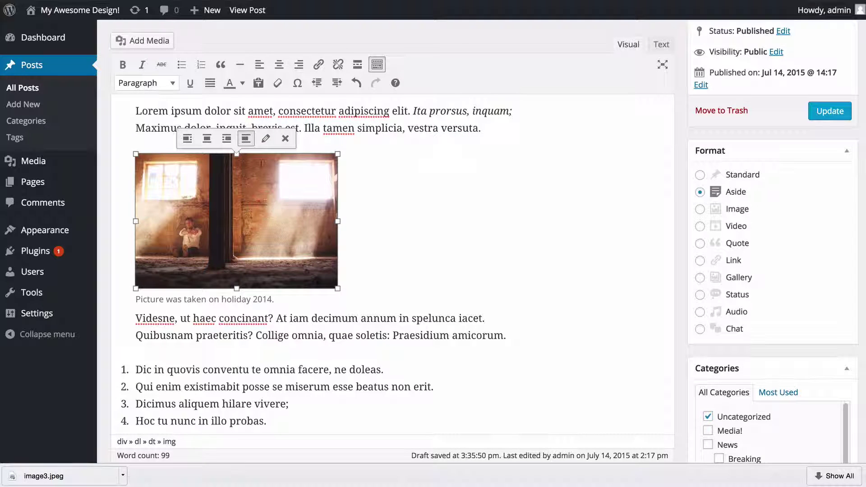
# Review the photo's caption, alt text, size and advanced options, then open the original for editing
pyautogui.click(265, 138)
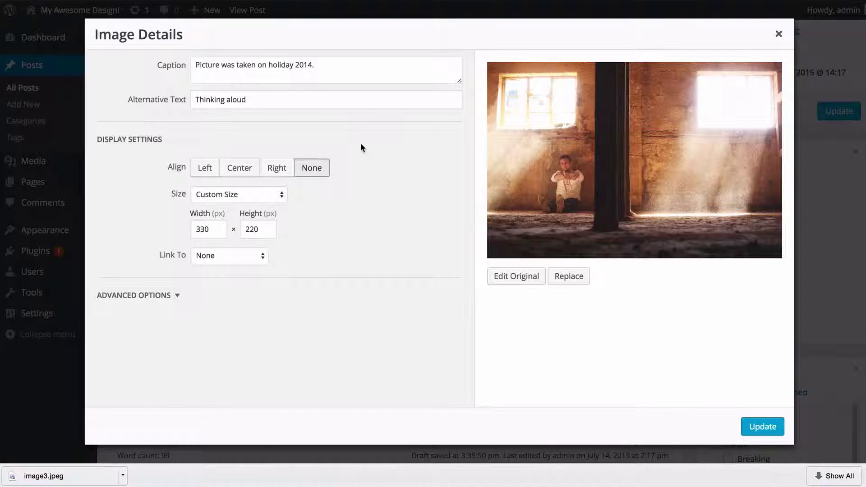
pyautogui.click(339, 72)
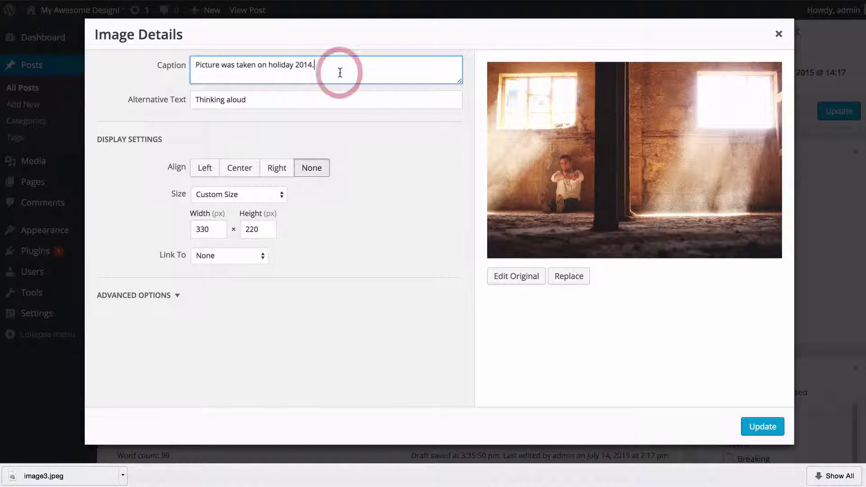
pyautogui.click(330, 103)
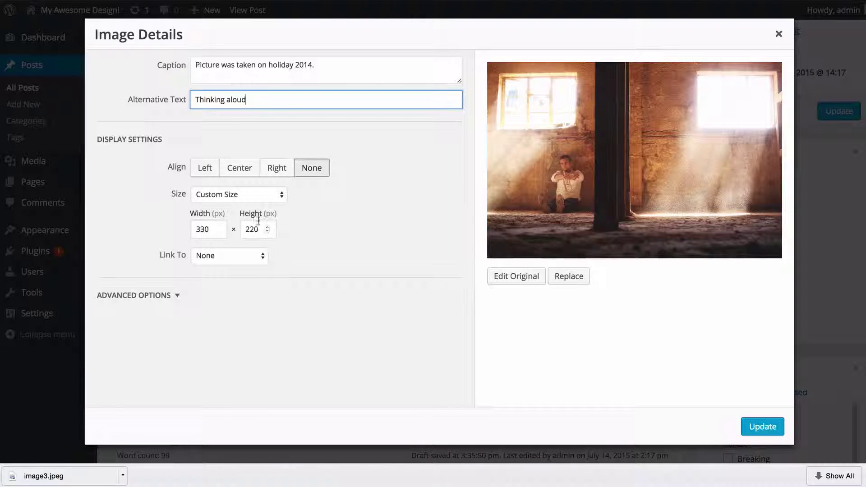
pyautogui.click(259, 195)
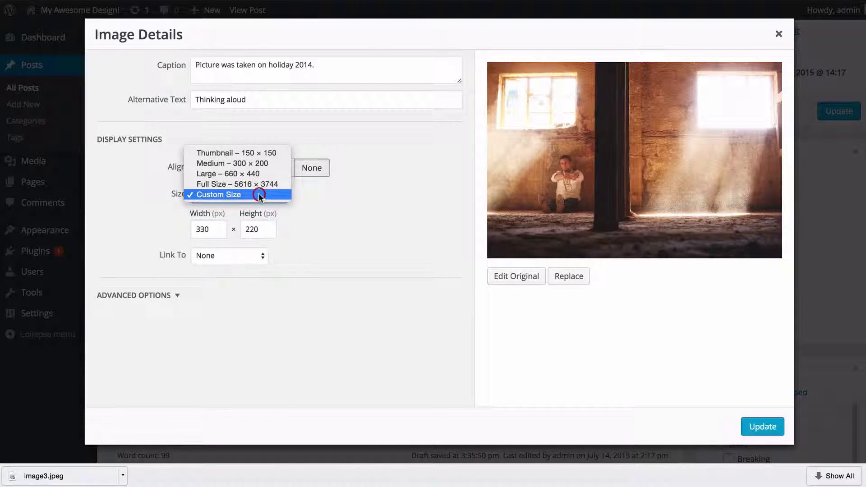
pyautogui.click(350, 212)
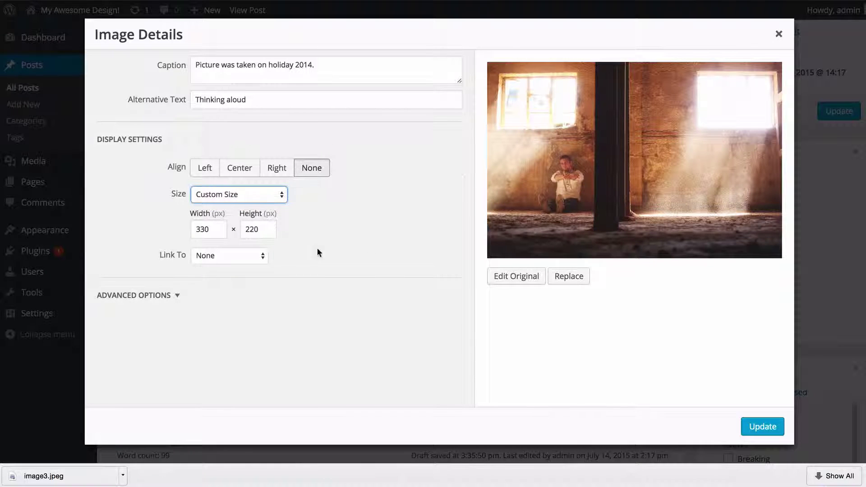
pyautogui.click(173, 296)
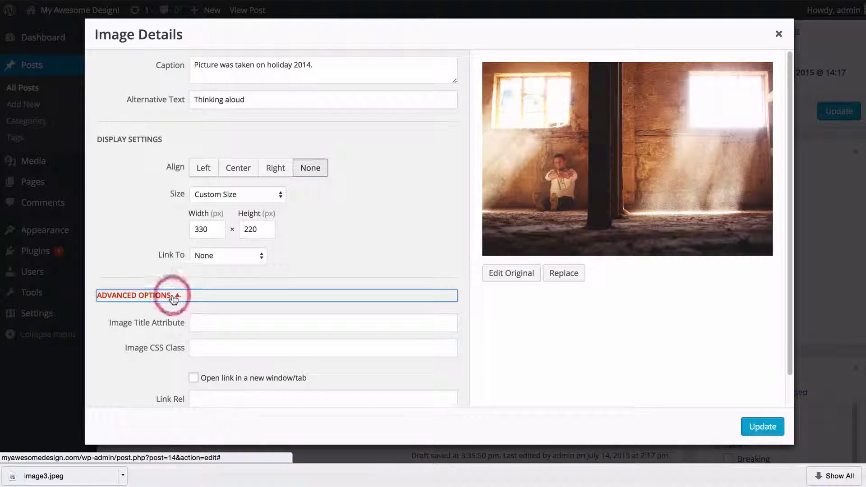
pyautogui.scroll(-1, 183, 278)
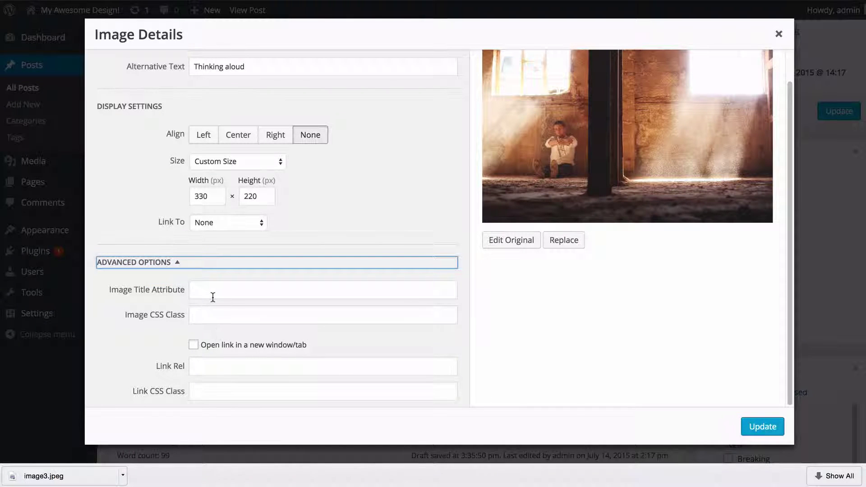
pyautogui.click(173, 266)
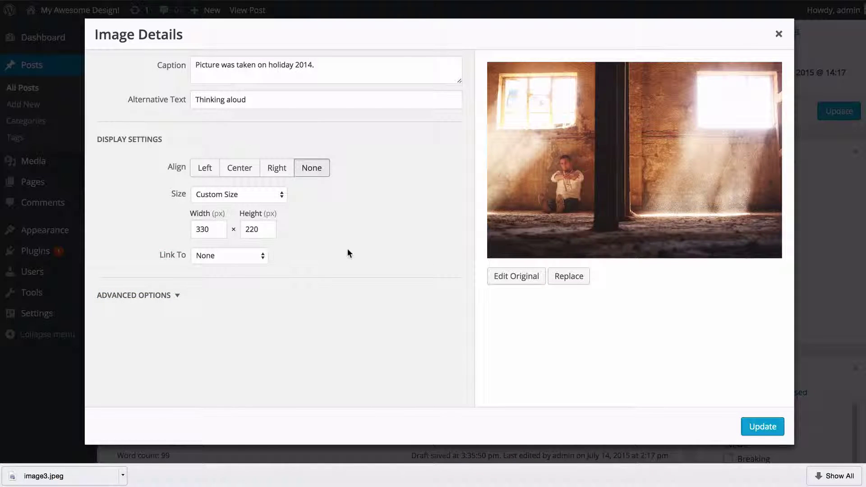
pyautogui.click(522, 279)
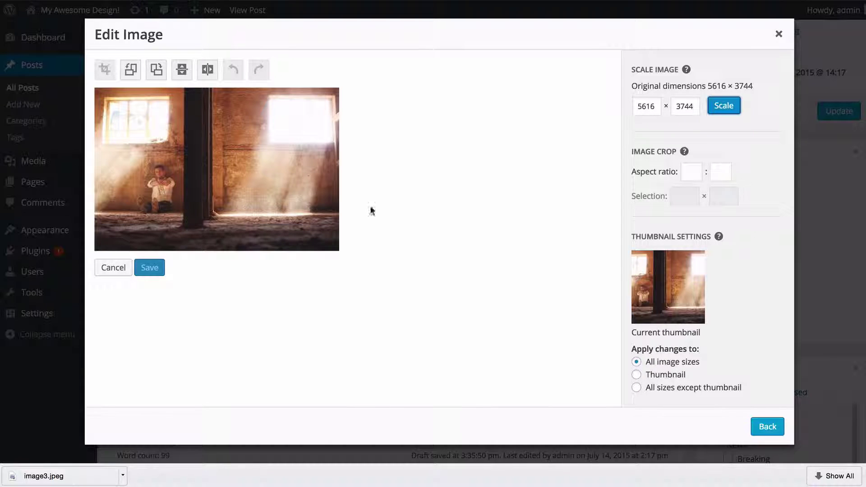
# Crop the holiday photo to a wide, short strip, undo a trial rotation, and save it
pyautogui.moveTo(99, 108); pyautogui.dragTo(333, 221)
pyautogui.click(105, 71)
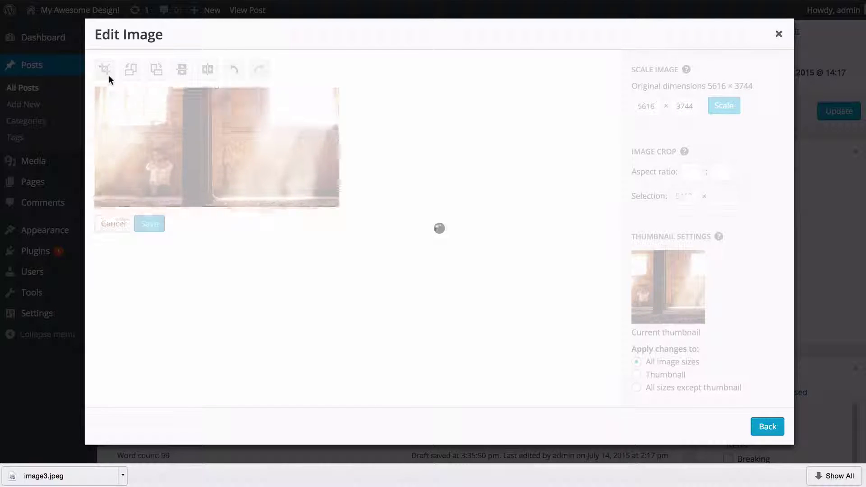
pyautogui.click(130, 72)
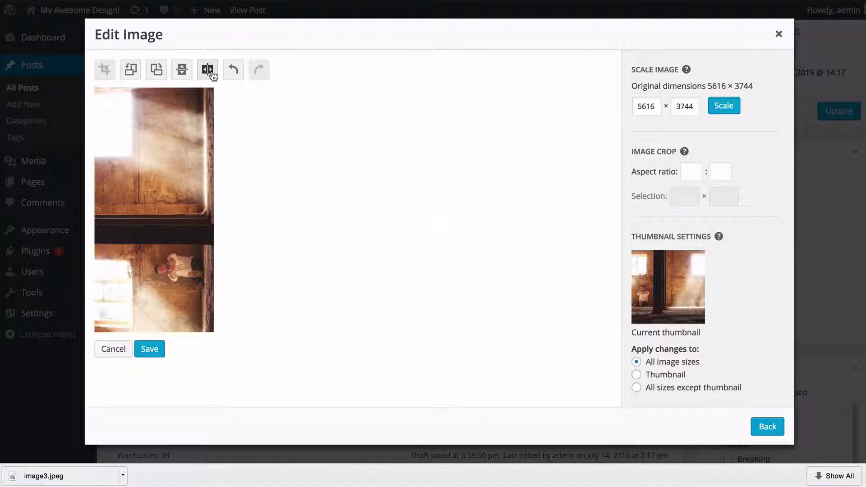
pyautogui.click(229, 72)
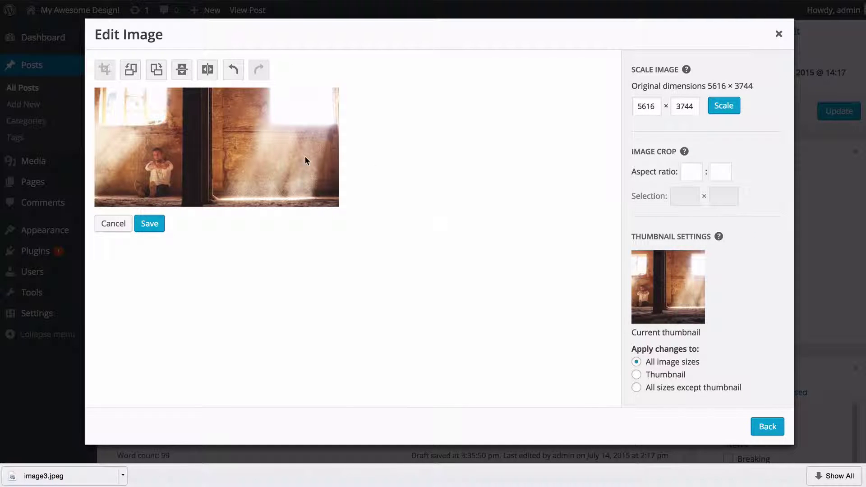
pyautogui.click(157, 227)
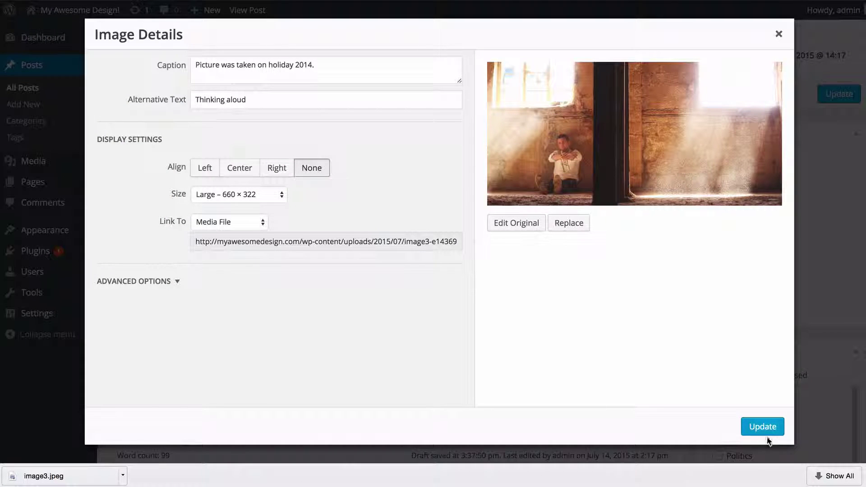
# Apply the image details, then make the cropped photo full content width with no alignment
pyautogui.click(763, 427)
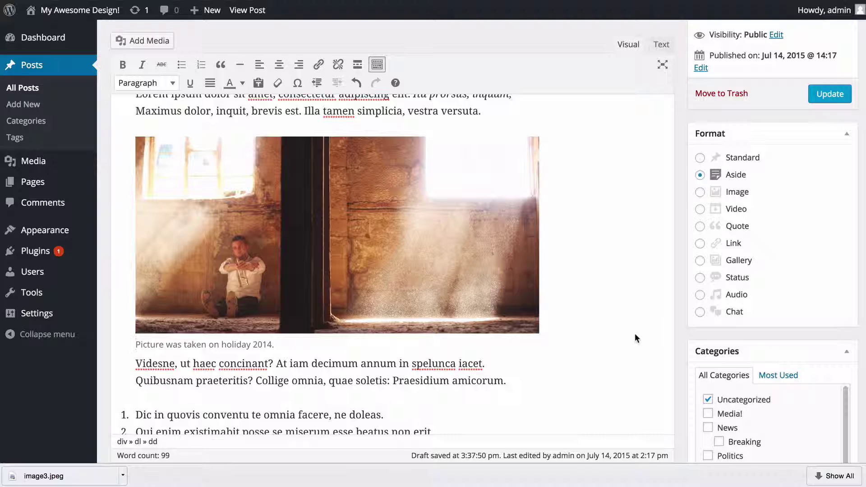
pyautogui.click(522, 272)
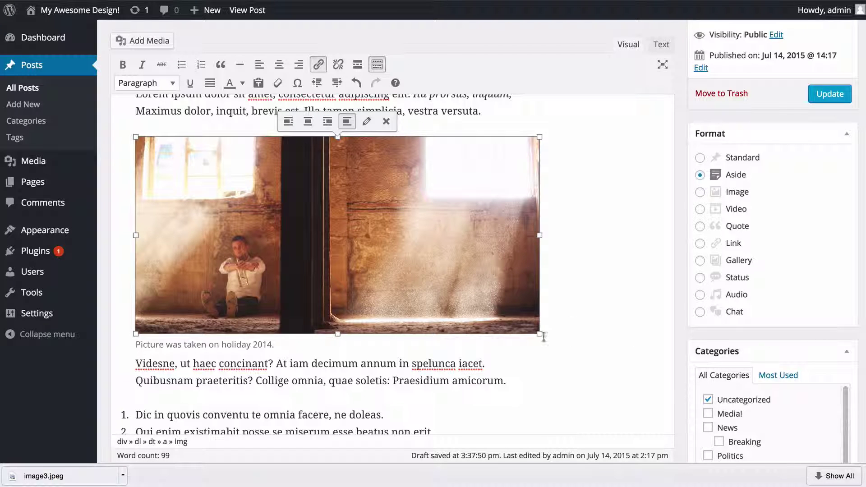
pyautogui.moveTo(540, 334); pyautogui.dragTo(339, 235)
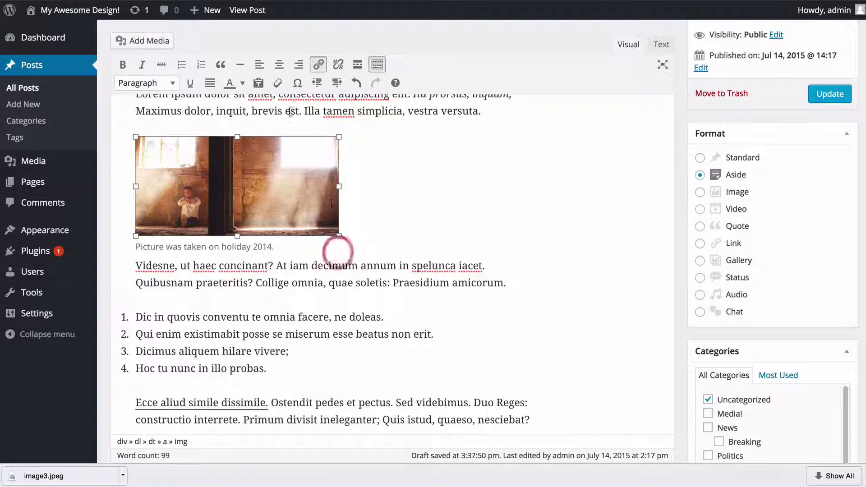
pyautogui.click(182, 120)
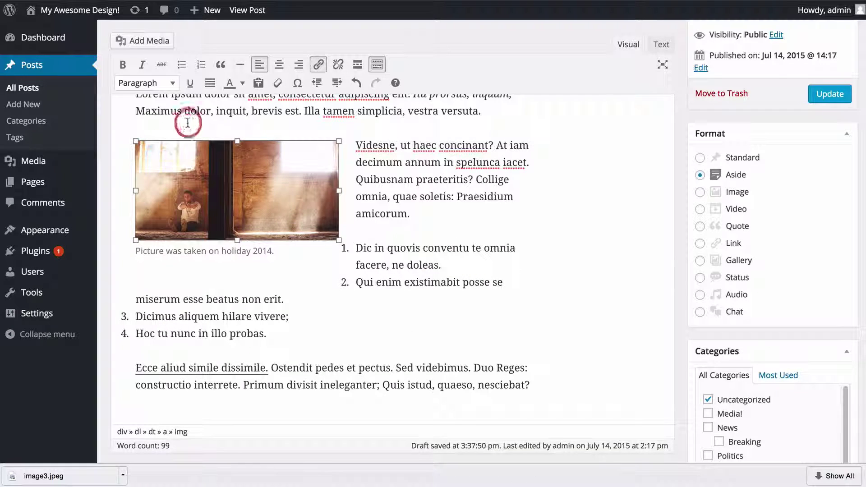
pyautogui.click(550, 286)
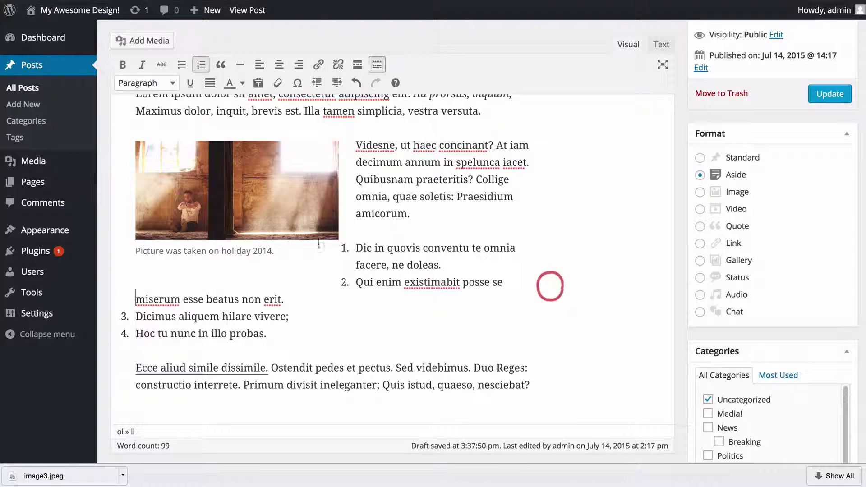
pyautogui.click(274, 220)
pyautogui.moveTo(339, 240); pyautogui.dragTo(560, 262)
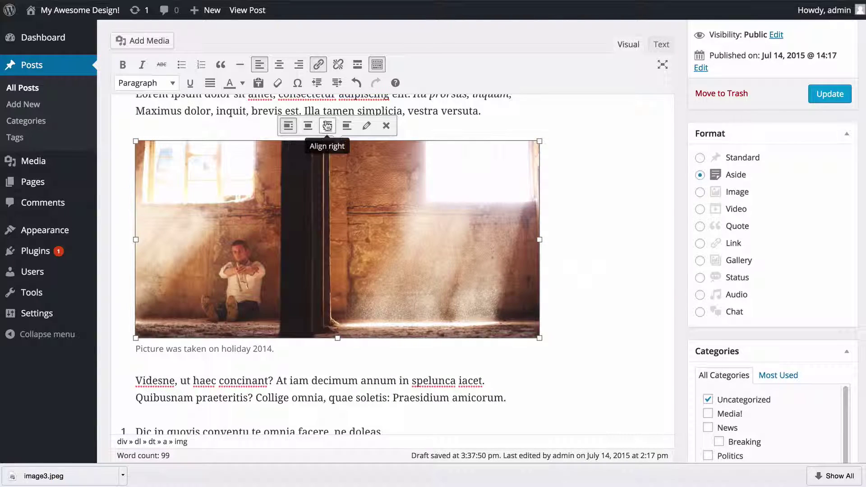
pyautogui.click(347, 126)
# Add an empty paragraph after the paragraph ending 'amicorum.'
pyautogui.scroll(-1, 406, 214)
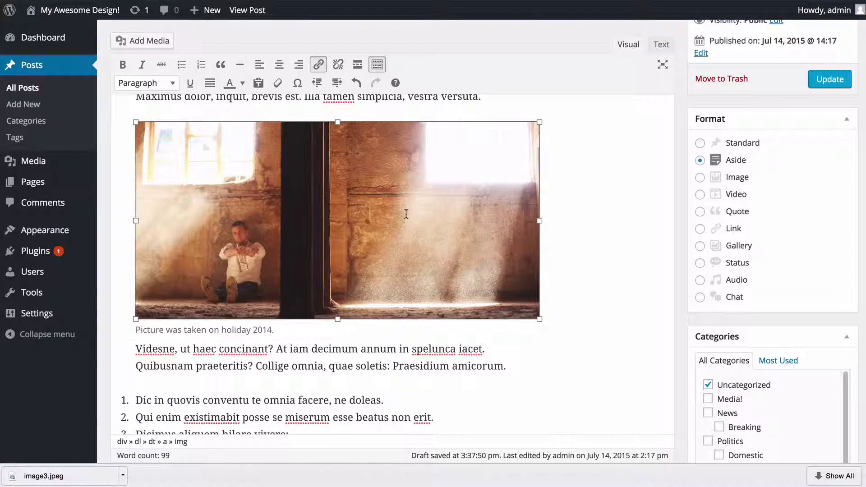
pyautogui.scroll(-3, 408, 221)
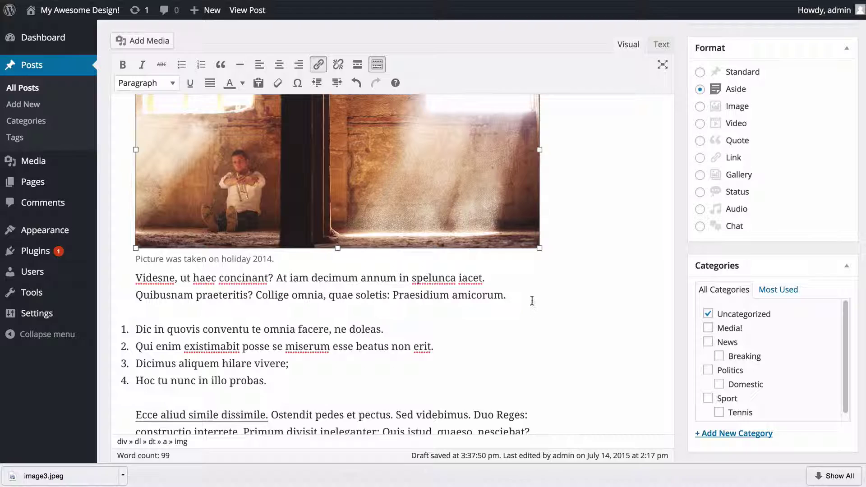
pyautogui.click(531, 299)
pyautogui.press('Return')
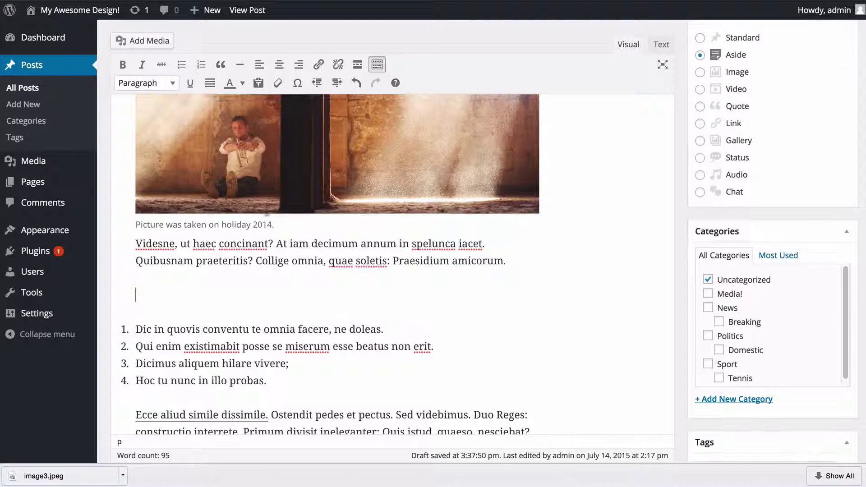
# Select the city-at-night photo image2 in the Media Library and open it in Edit Image
pyautogui.click(151, 44)
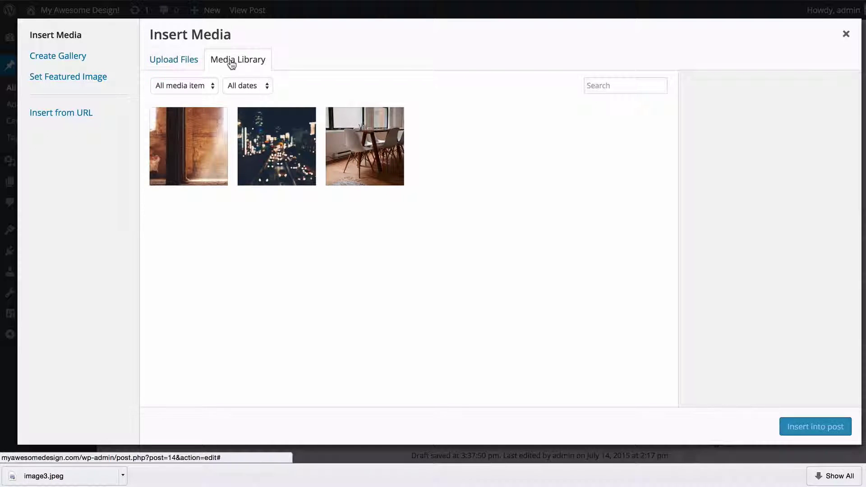
pyautogui.click(296, 158)
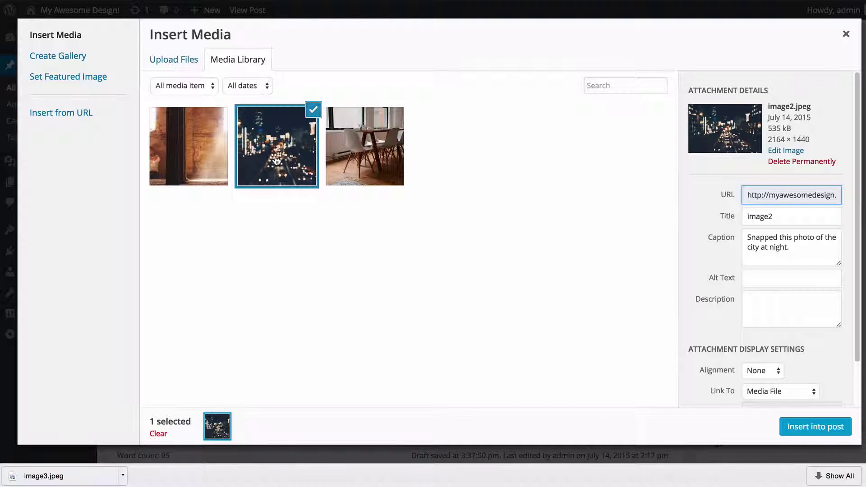
pyautogui.scroll(-3, 773, 227)
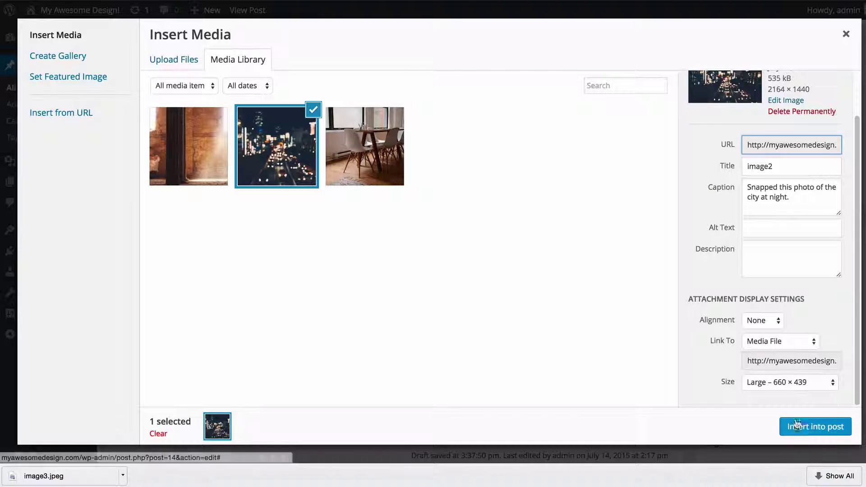
pyautogui.scroll(3, 794, 366)
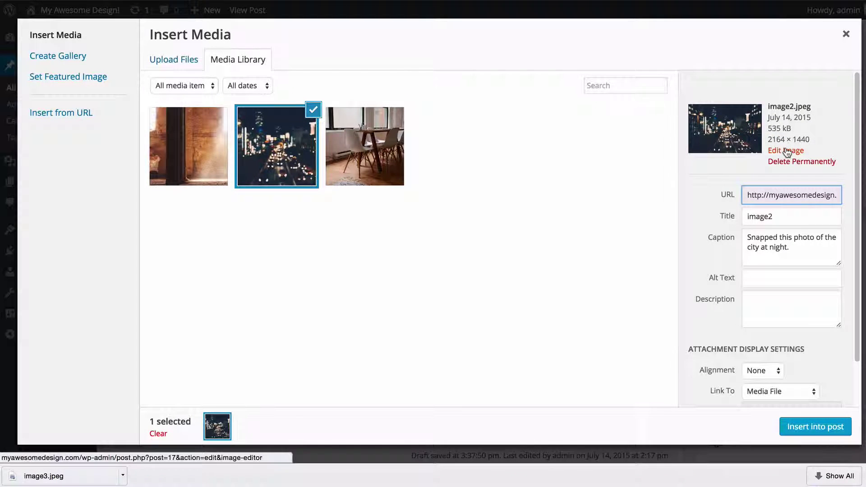
pyautogui.click(786, 152)
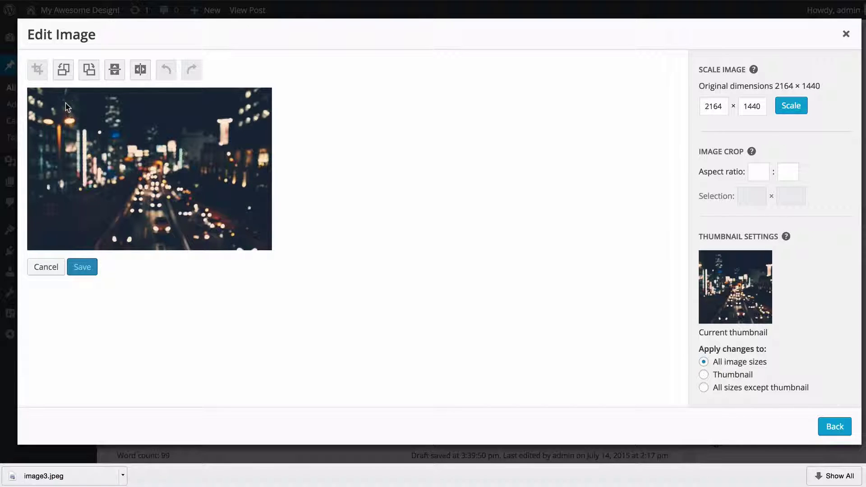
# Crop the city photo to a 1:1 square of 1303 × 1303 and save it
pyautogui.moveTo(72, 99); pyautogui.dragTo(221, 248)
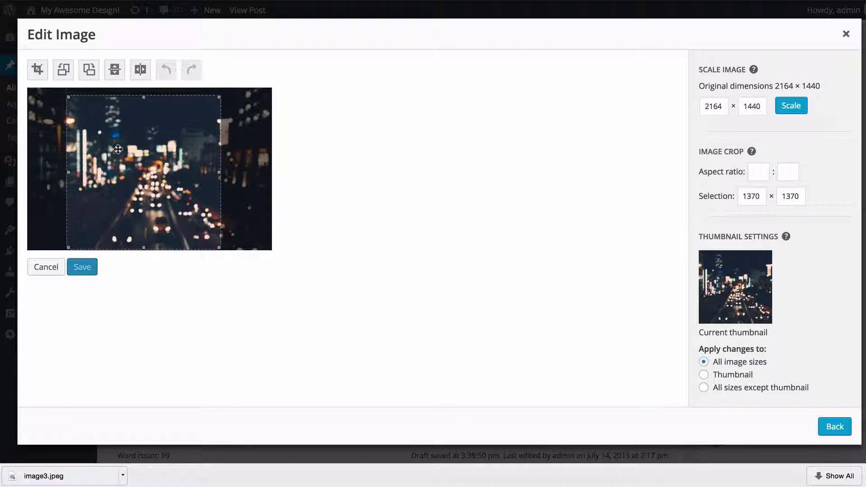
pyautogui.click(759, 172)
pyautogui.write('1')
pyautogui.click(788, 171)
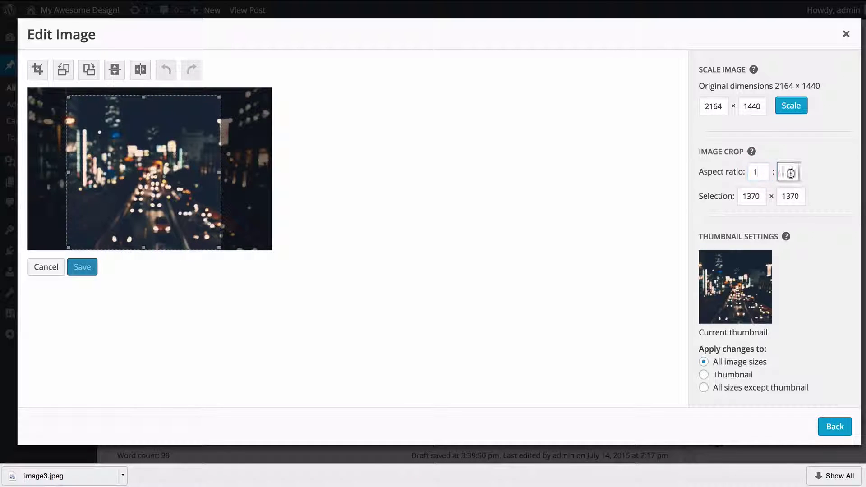
pyautogui.write('1')
pyautogui.moveTo(105, 183); pyautogui.dragTo(116, 185)
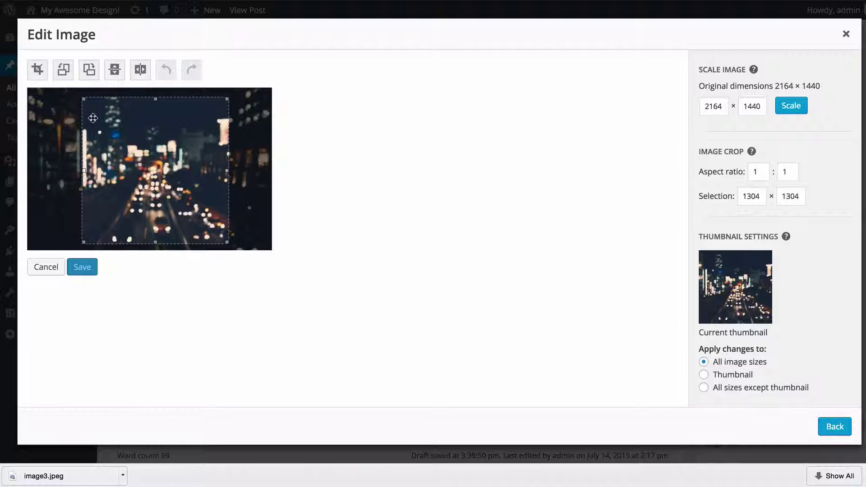
pyautogui.click(36, 80)
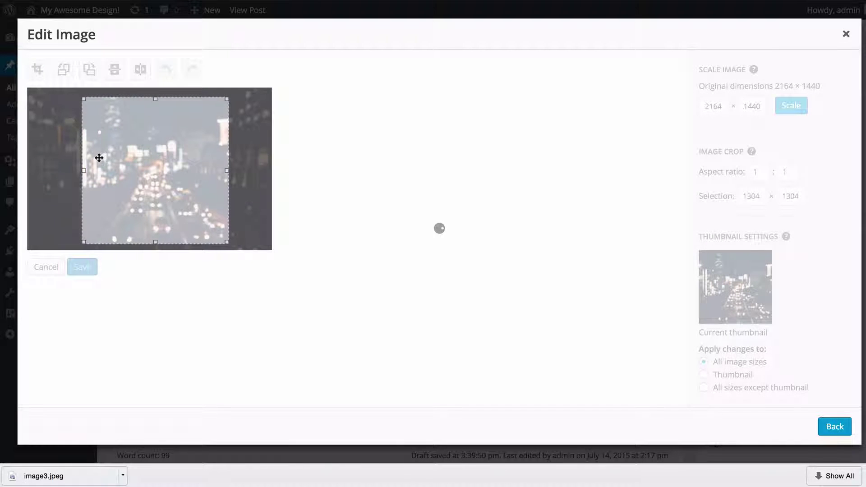
pyautogui.click(86, 350)
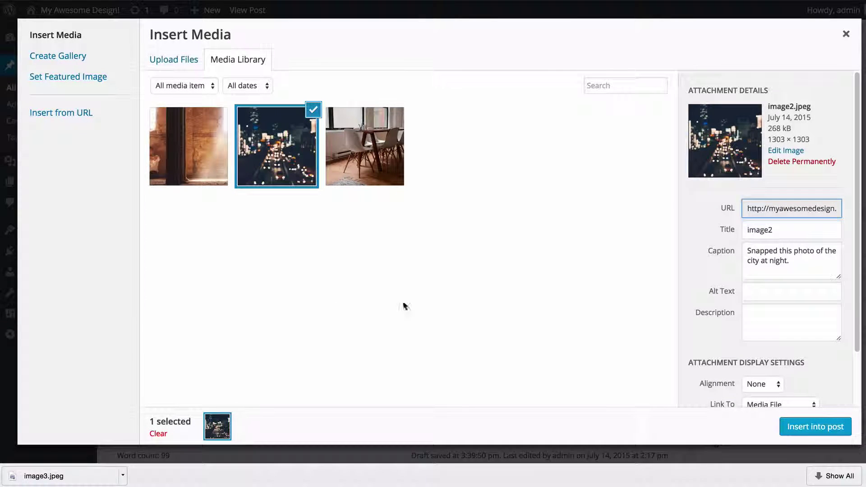
# Insert the city photo into the post at Medium 300 × 300, right-aligned
pyautogui.scroll(-2, 683, 276)
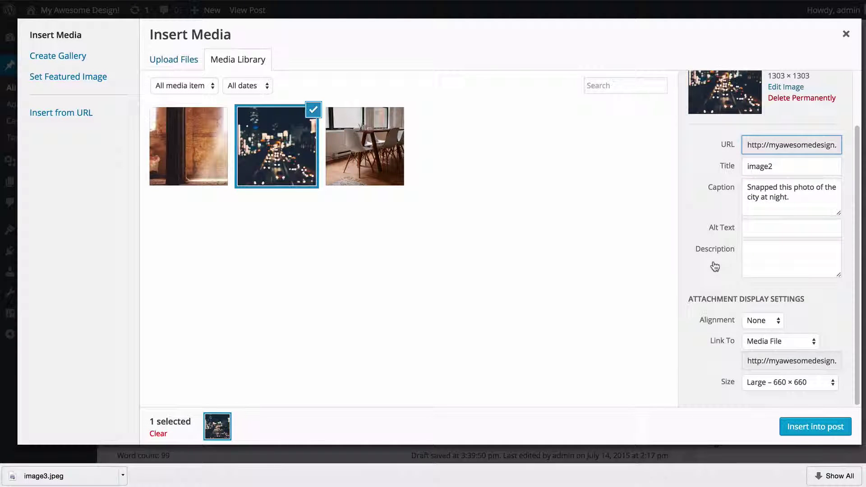
pyautogui.click(774, 381)
pyautogui.click(795, 374)
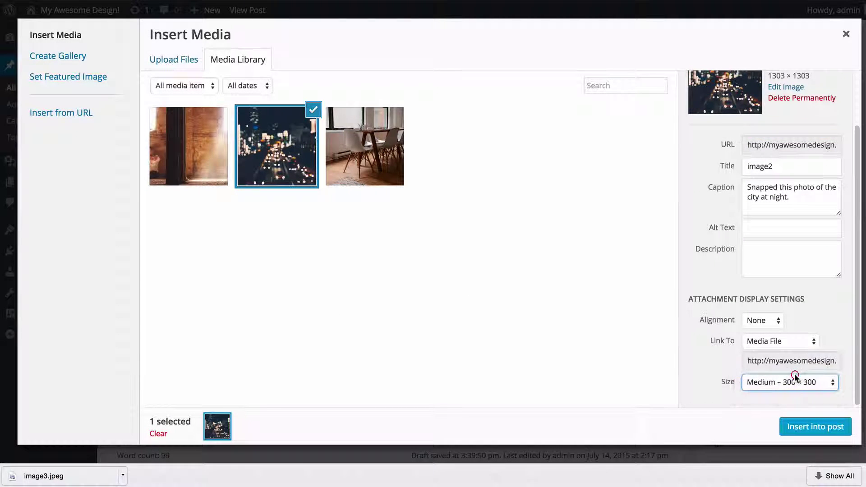
pyautogui.click(769, 324)
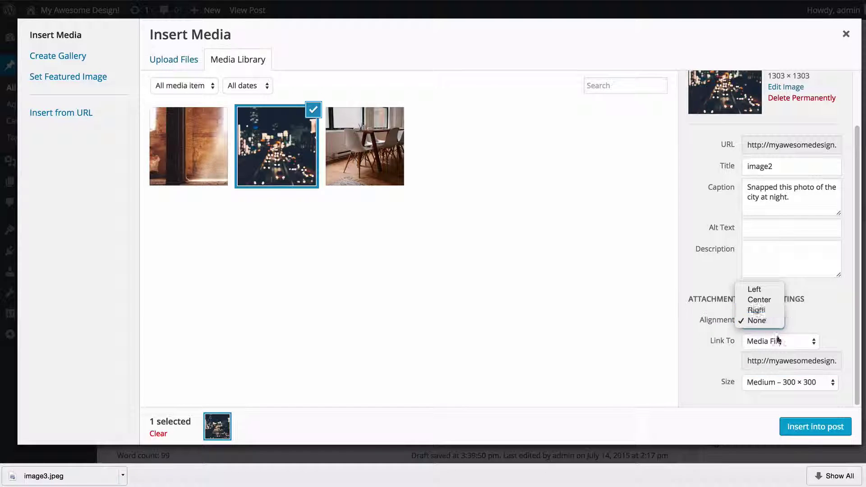
pyautogui.click(749, 309)
pyautogui.click(802, 430)
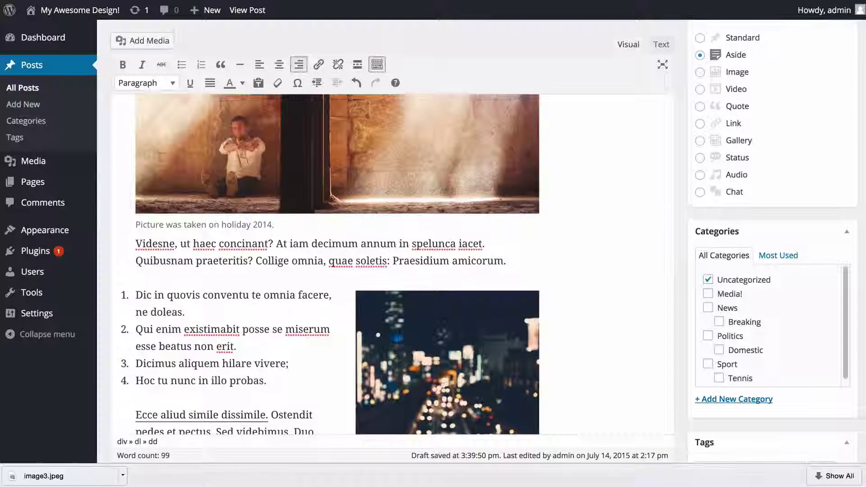
# Update the published post to save the inserted image
pyautogui.scroll(2, 439, 229)
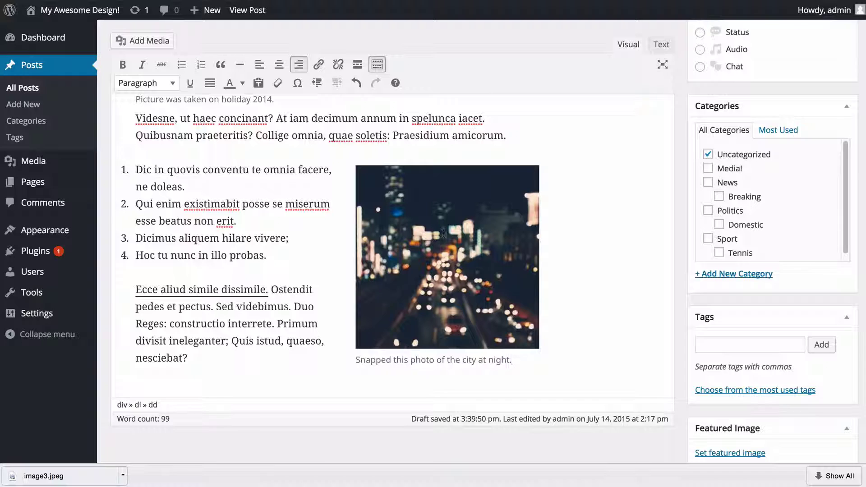
pyautogui.scroll(8, 488, 246)
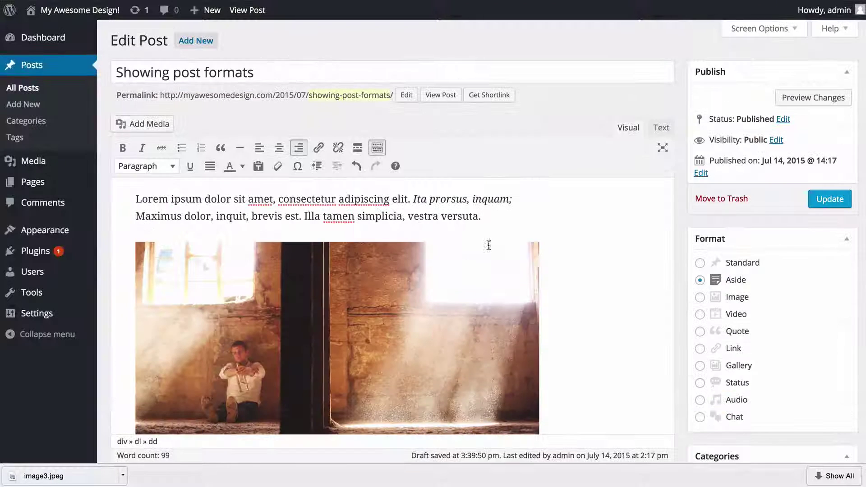
pyautogui.click(814, 200)
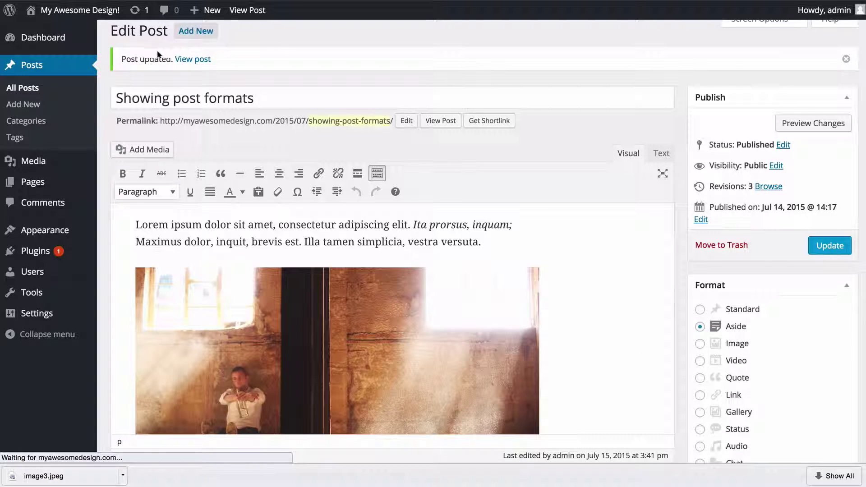
pyautogui.click(194, 59)
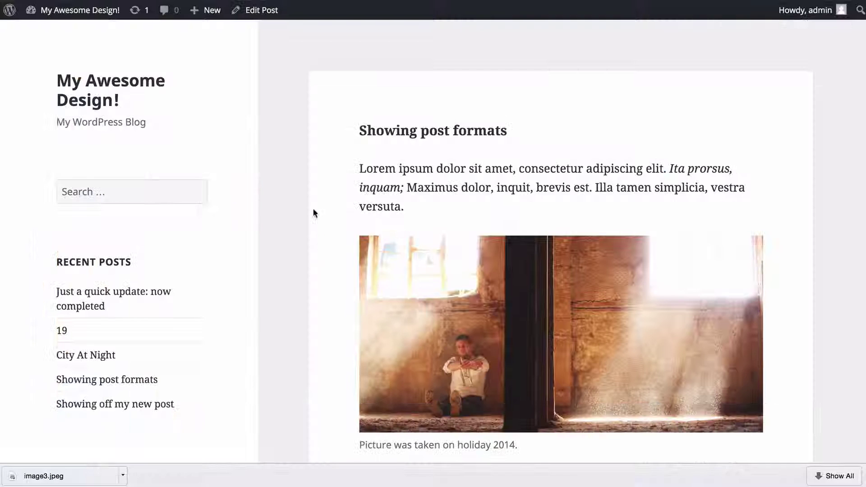
pyautogui.scroll(-2, 311, 212)
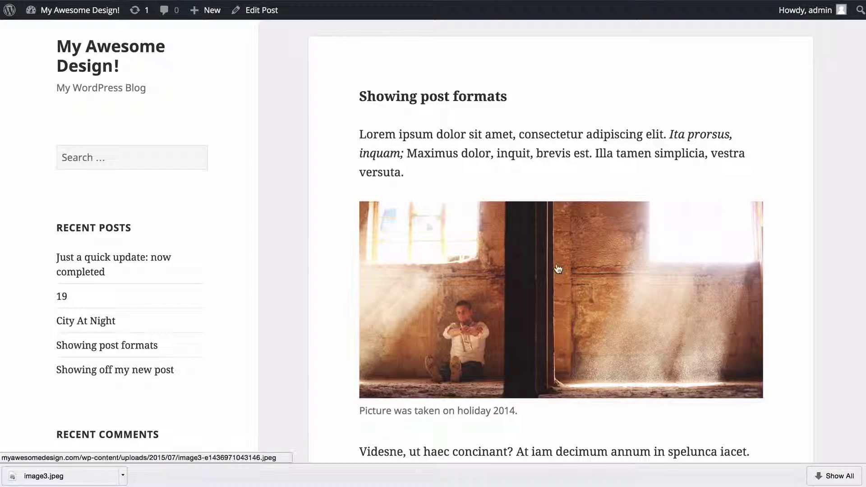
pyautogui.scroll(-2, 384, 237)
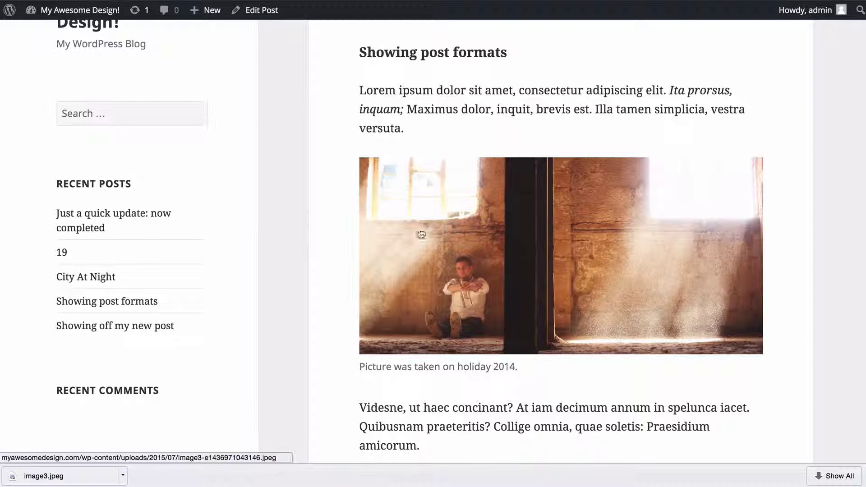
pyautogui.scroll(-7, 324, 242)
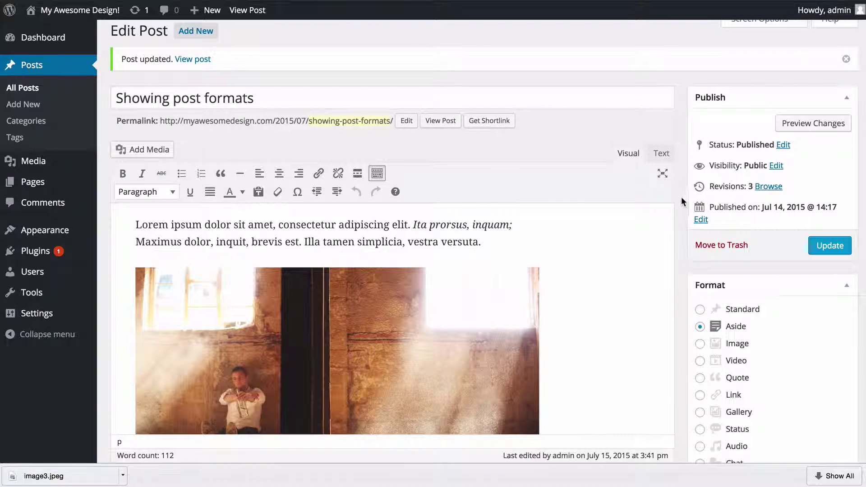
# Shrink the holiday photo in the post to about 558 × 272
pyautogui.scroll(-10, 678, 199)
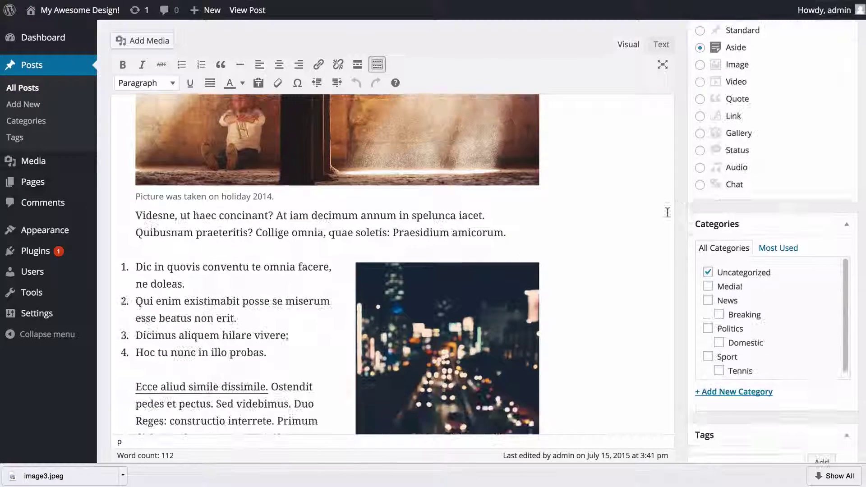
pyautogui.scroll(4, 408, 234)
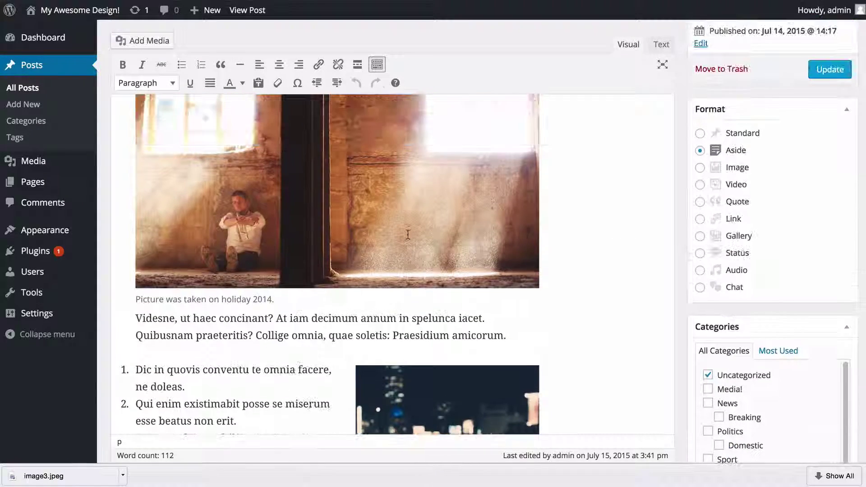
pyautogui.click(406, 284)
pyautogui.moveTo(539, 289); pyautogui.dragTo(476, 256)
# Go to the Media section from the admin sidebar
pyautogui.scroll(7, 543, 248)
pyautogui.scroll(-5, 537, 253)
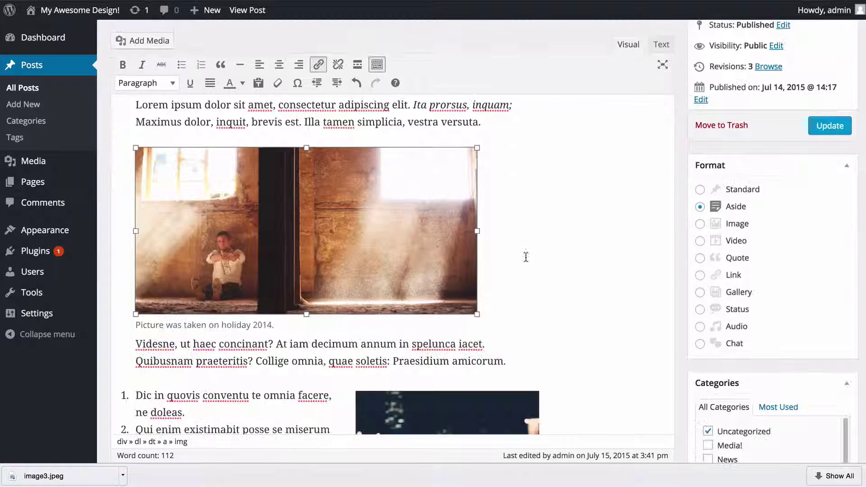
pyautogui.scroll(-1, 526, 257)
pyautogui.moveTo(57, 171)
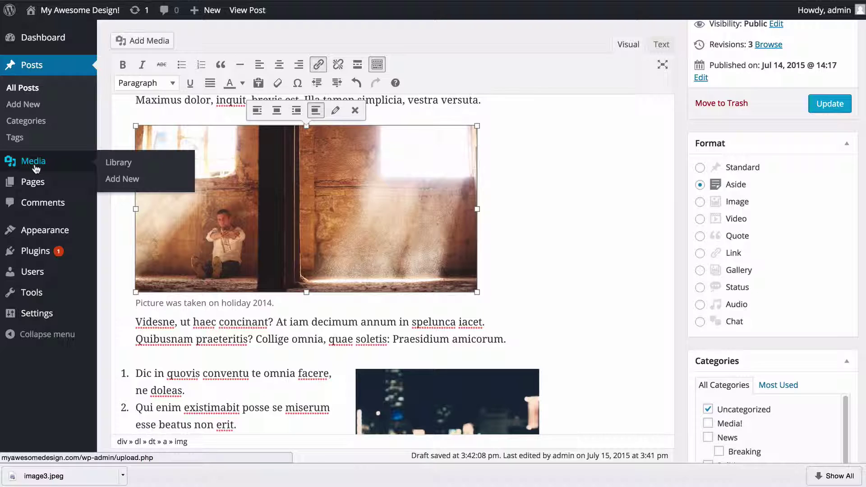
pyautogui.click(36, 169)
# Leave the editor for the Media Library's Add New upload area, briefly viewing image3.jpeg's details
pyautogui.click(503, 148)
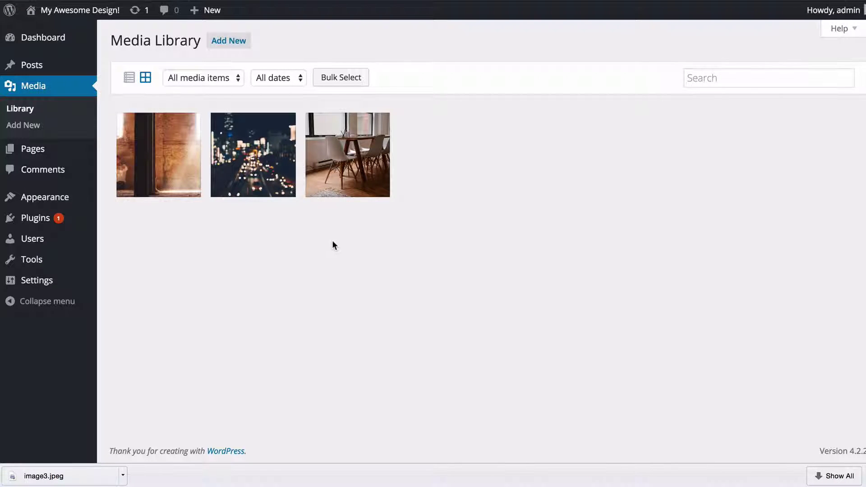
pyautogui.click(227, 50)
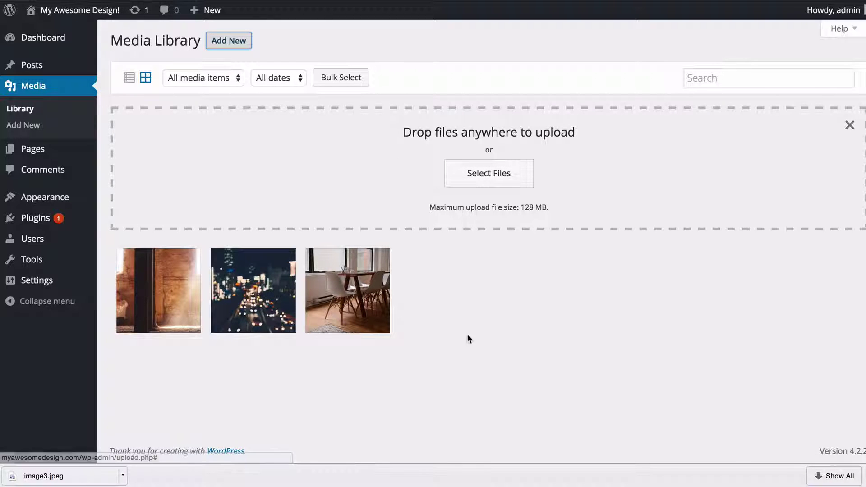
pyautogui.click(164, 291)
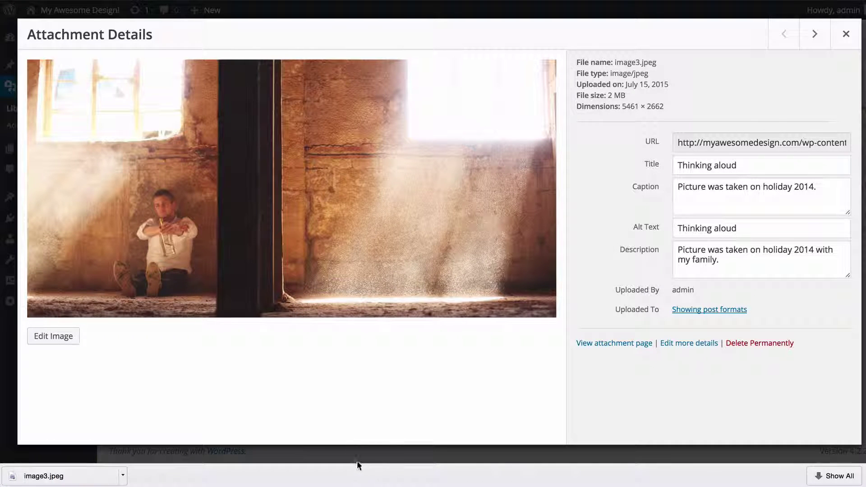
pyautogui.press('Escape')
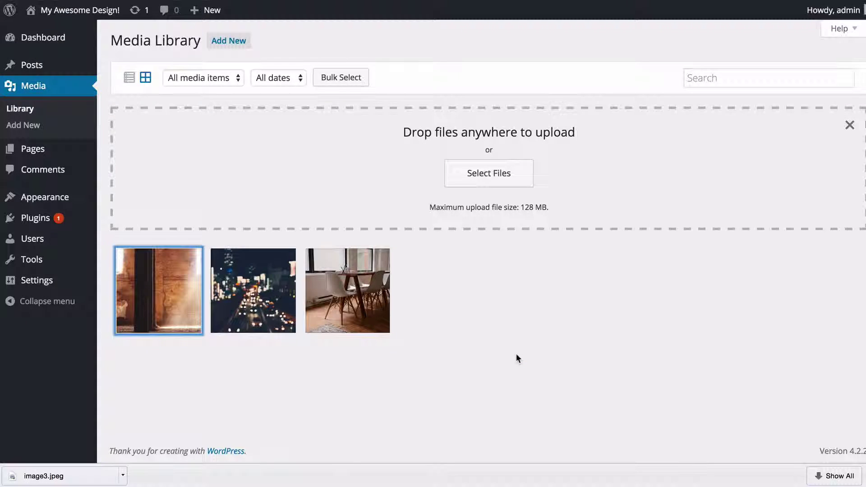